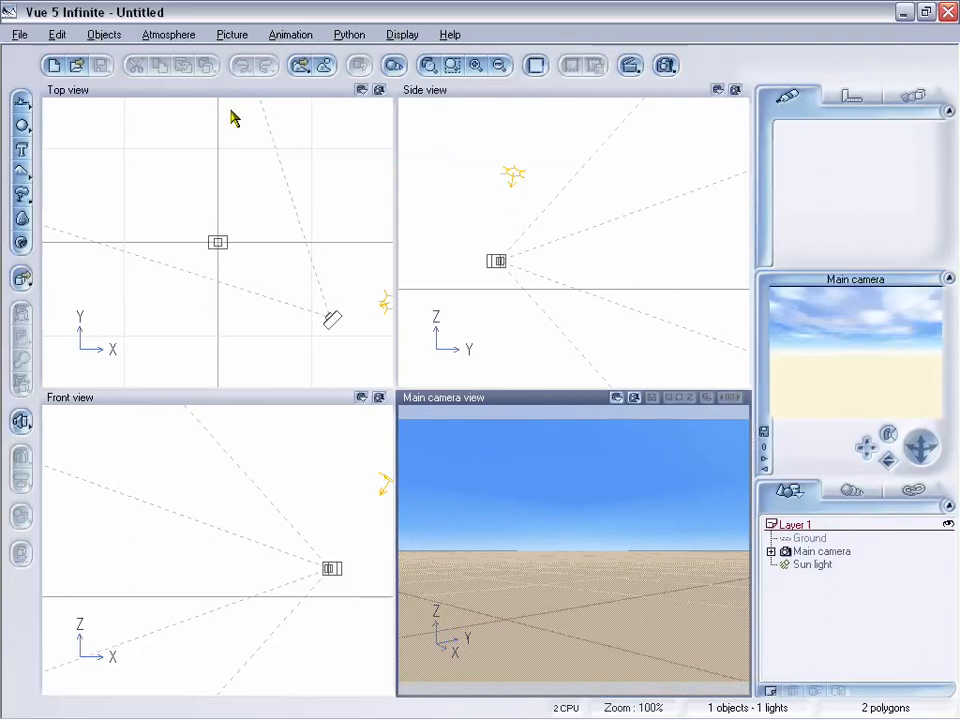
Step: Open the Atmosphere Editor and move it into view
left_click(168, 36)
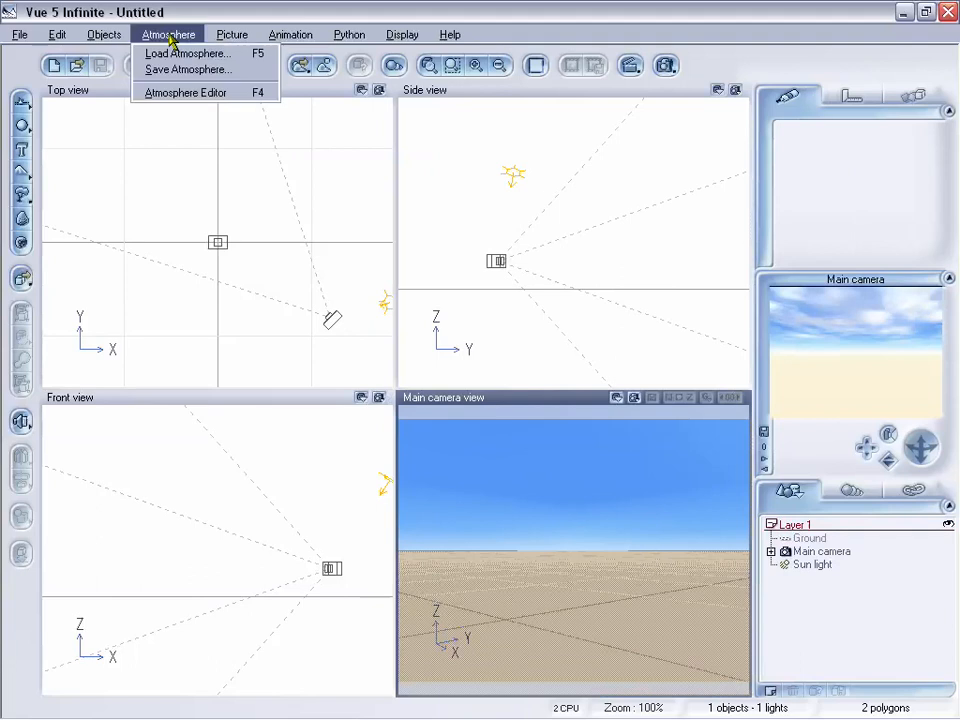
left_click(190, 93)
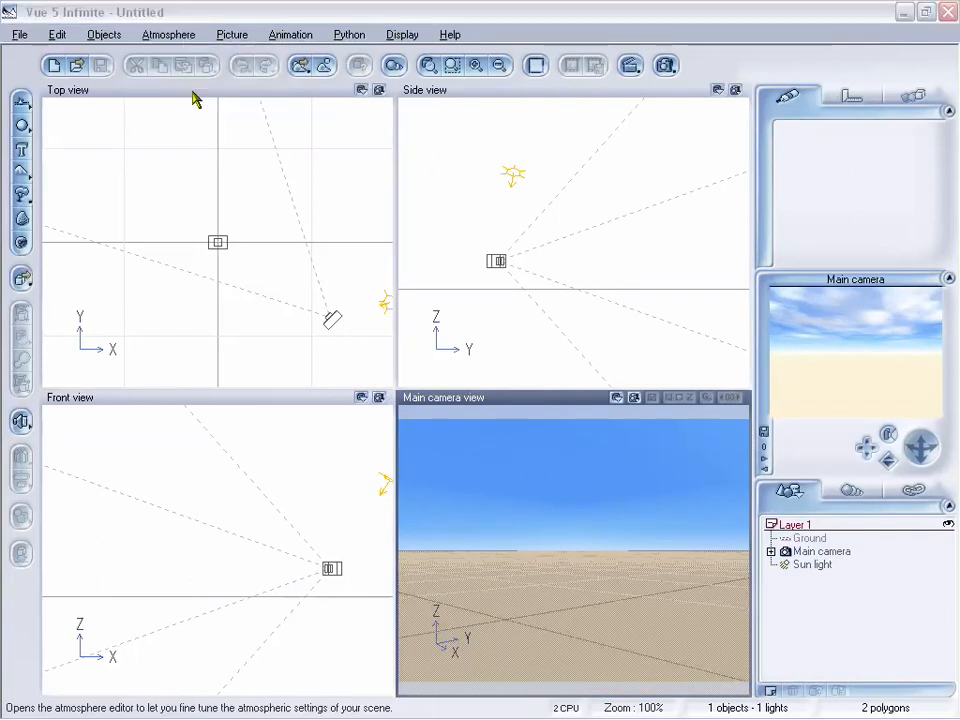
left_click_drag(534, 231, 396, 94)
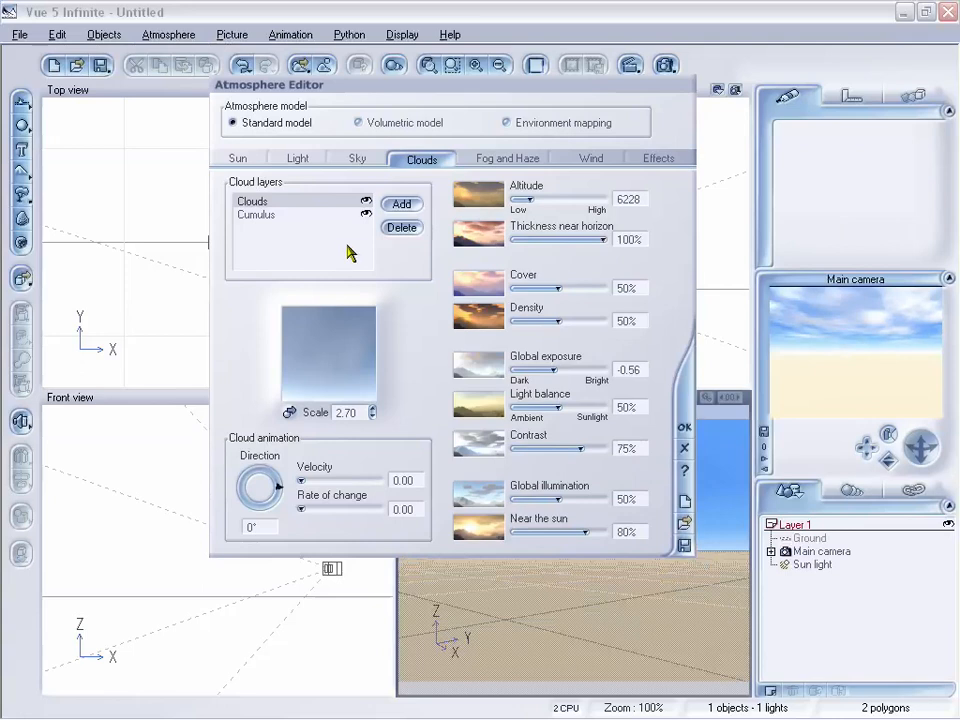
Step: Compare the Clouds and Cumulus layers, then open the advanced cloud material editor for the Cumulus layer
left_click(292, 216)
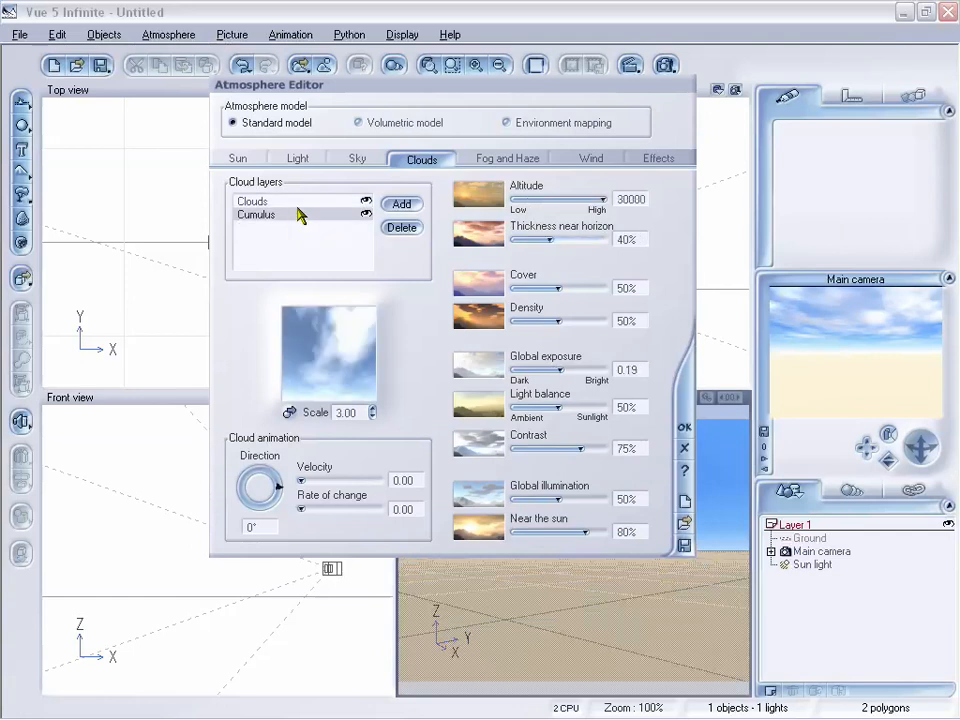
left_click(303, 203)
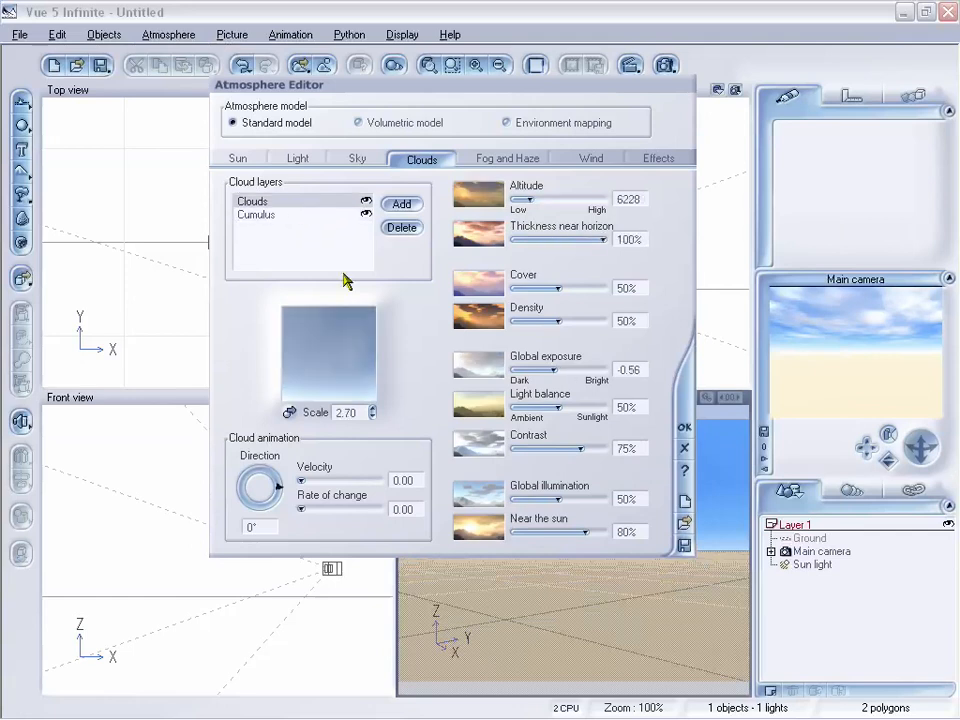
left_click(301, 216)
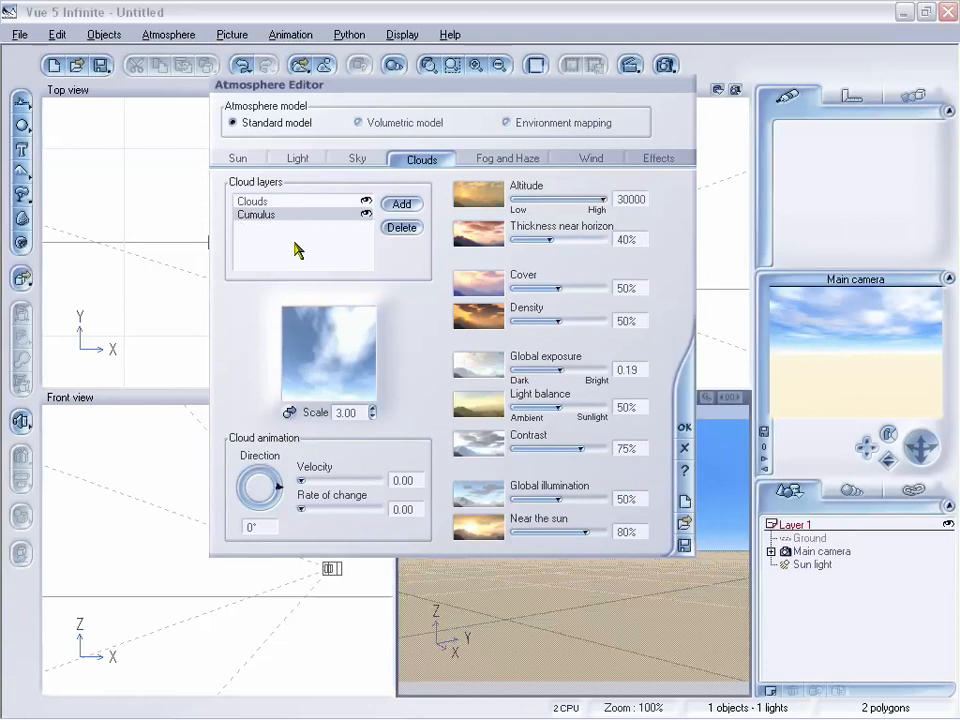
double_click(340, 358)
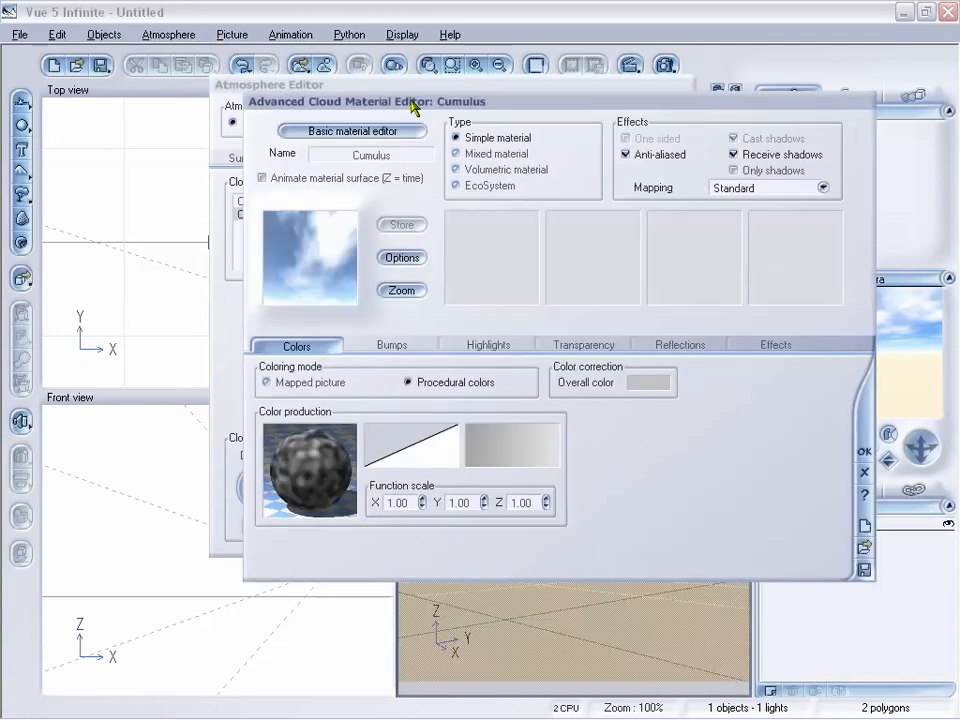
mouse_move(415, 105)
left_mouse_down()
mouse_move(515, 145)
mouse_move(405, 110)
mouse_move(403, 99)
left_mouse_up()
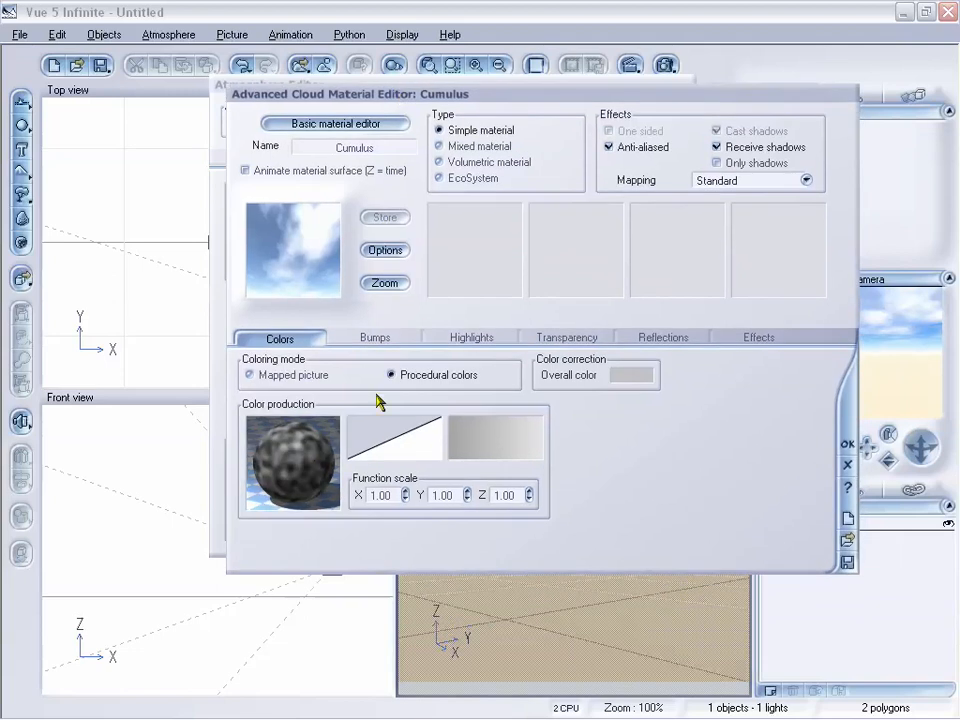
Step: Browse the Cumulus material's Bumps and Highlights tabs and return to Colors
left_click(378, 338)
left_click(468, 338)
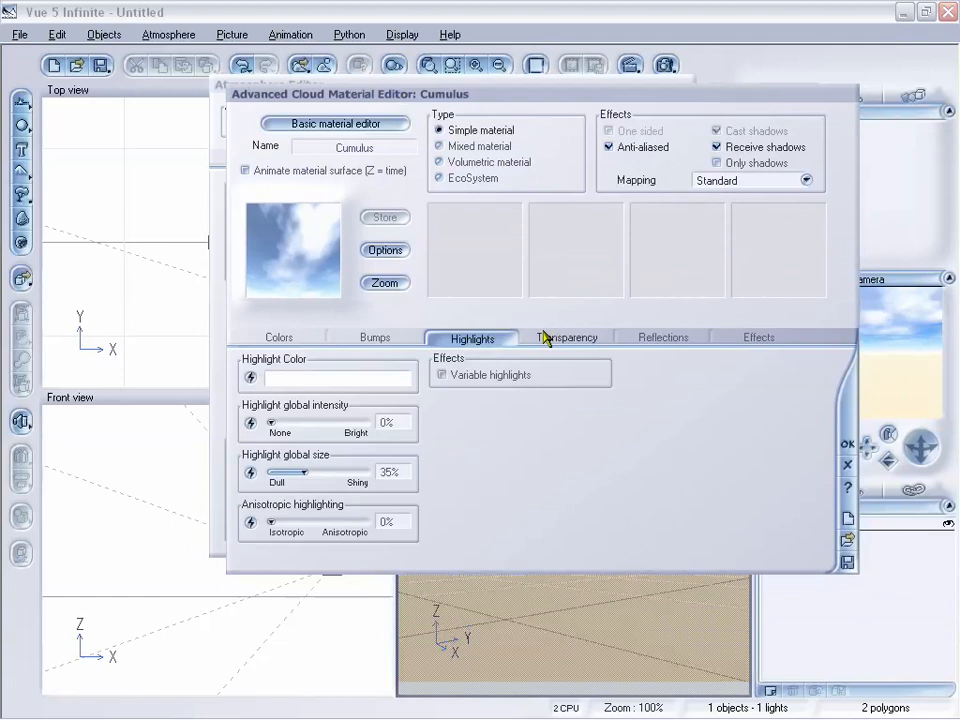
left_click(269, 343)
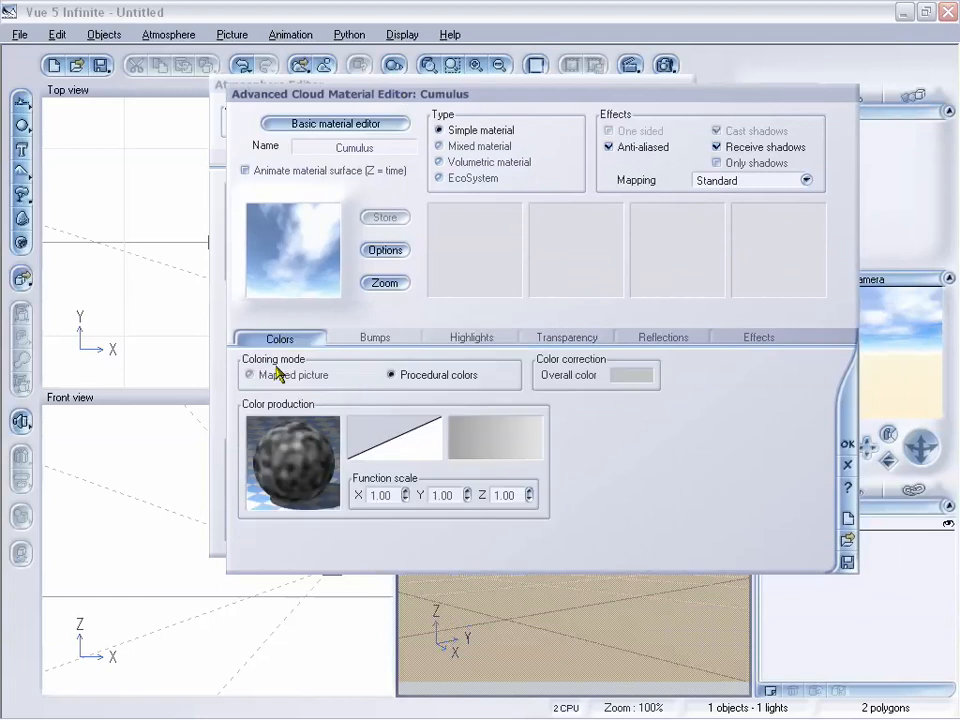
Step: Open the Function Editor for the Cumulus material's color production function
right_click(308, 456)
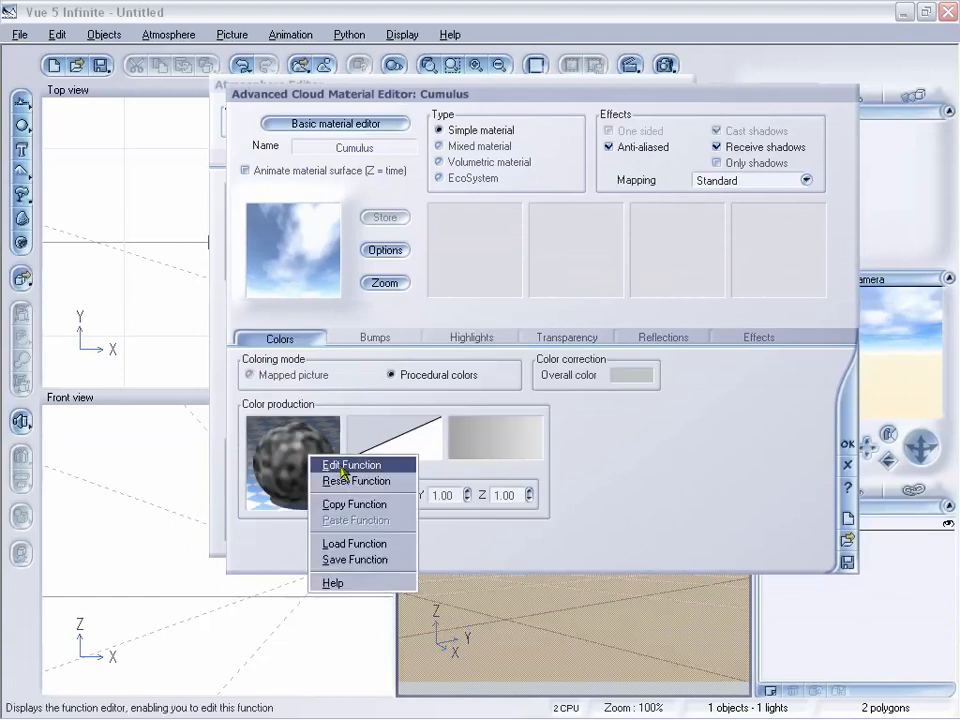
left_click(342, 467)
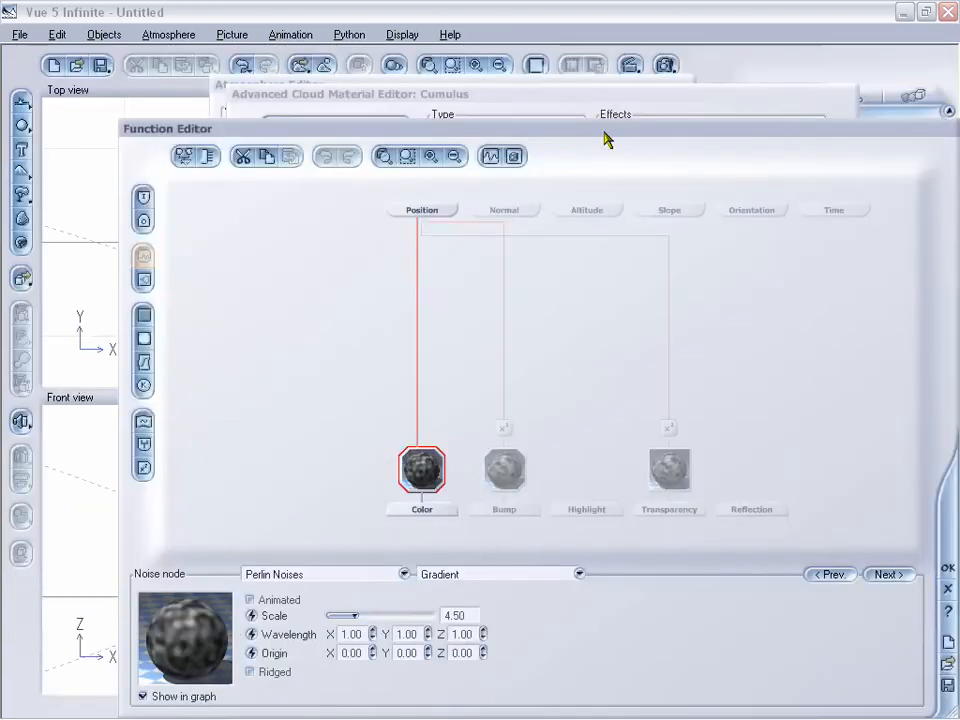
left_click_drag(604, 135, 497, 79)
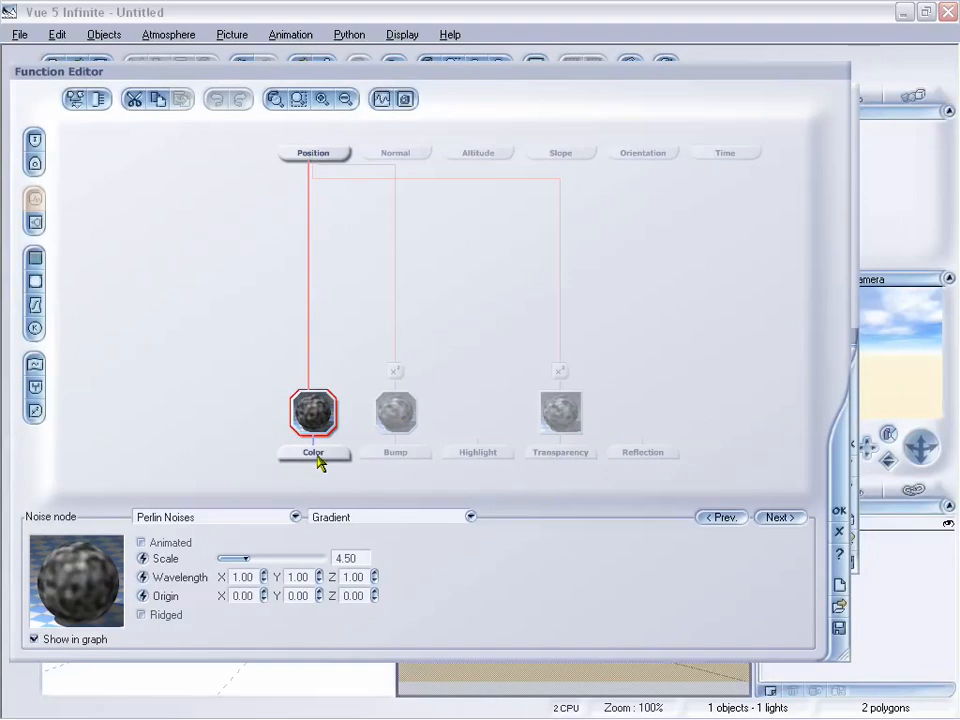
Step: Examine the function graph's Color, Bump and Transparency outputs and the nodes and connections feeding them
left_click(403, 454)
left_click(568, 456)
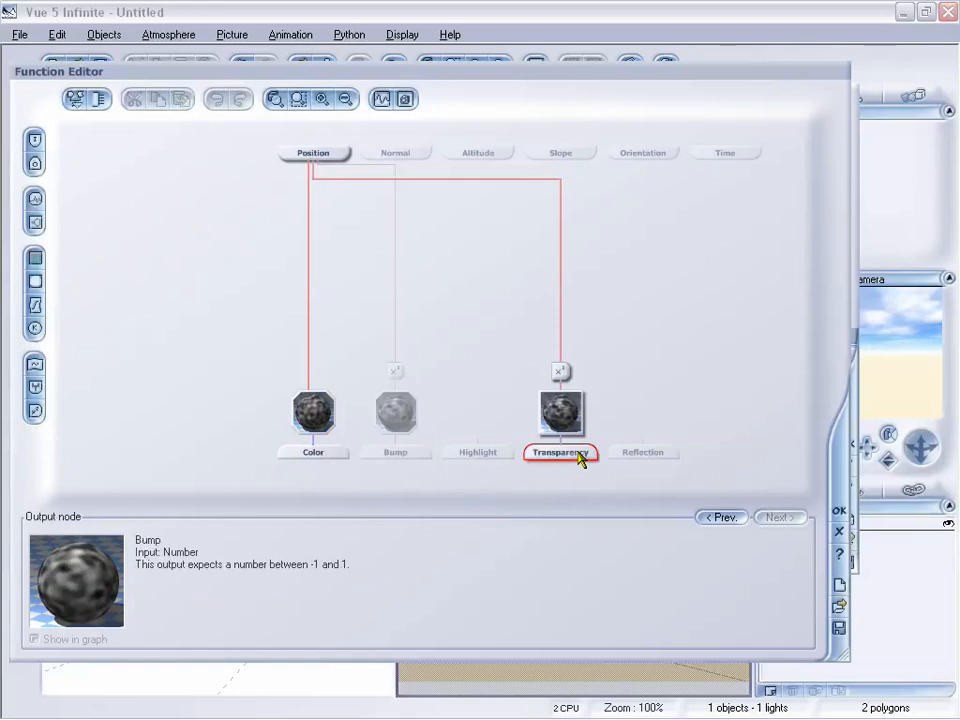
left_click_drag(514, 90, 509, 62)
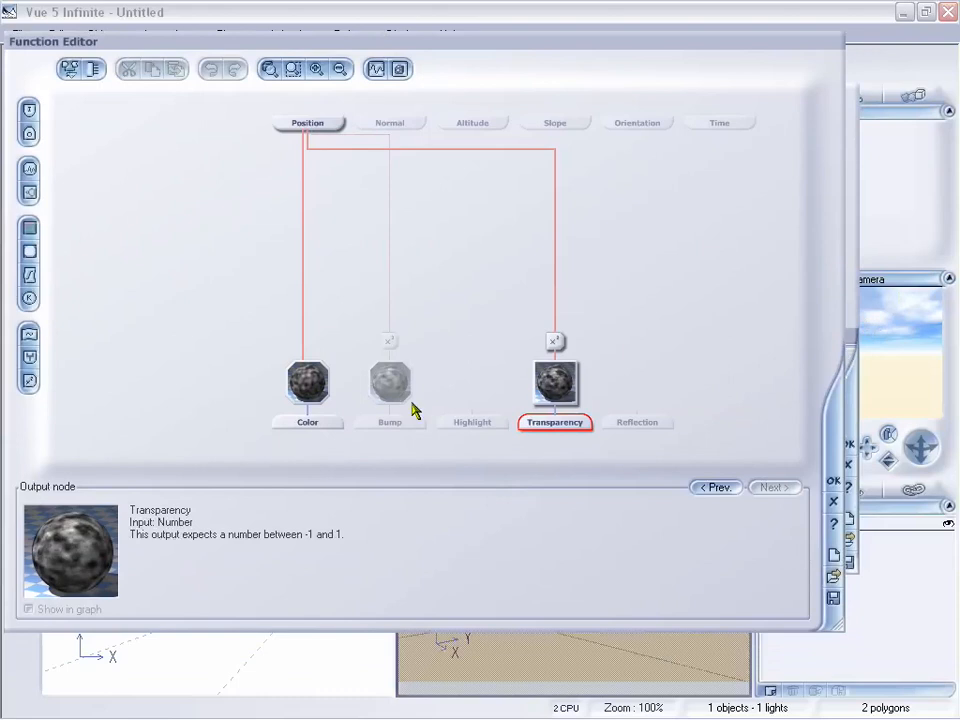
left_click(310, 388)
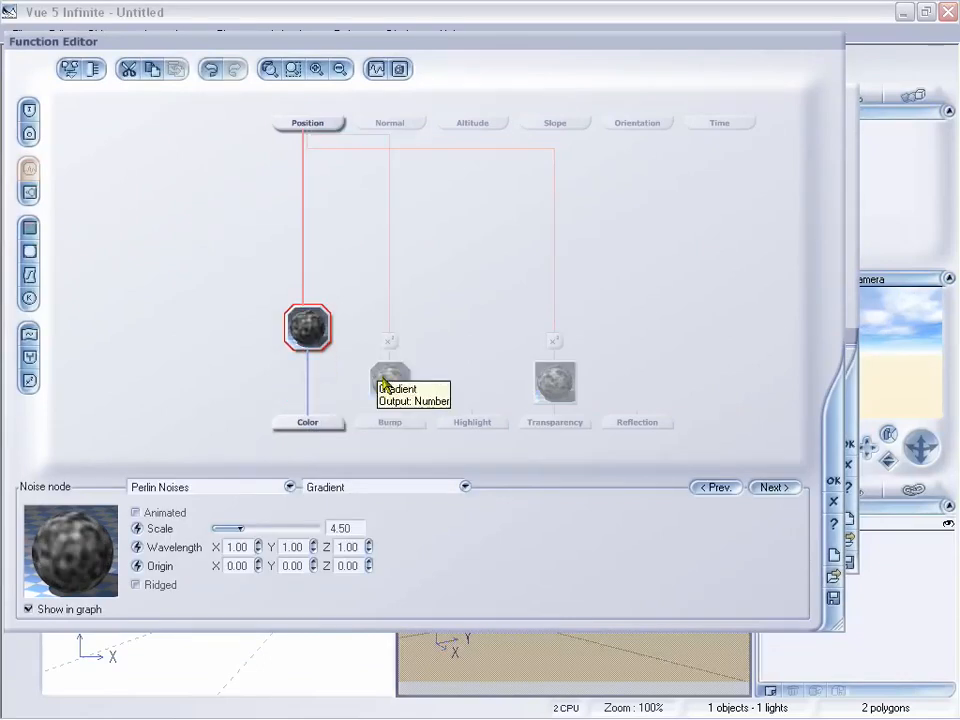
left_click(387, 381)
left_click(563, 383)
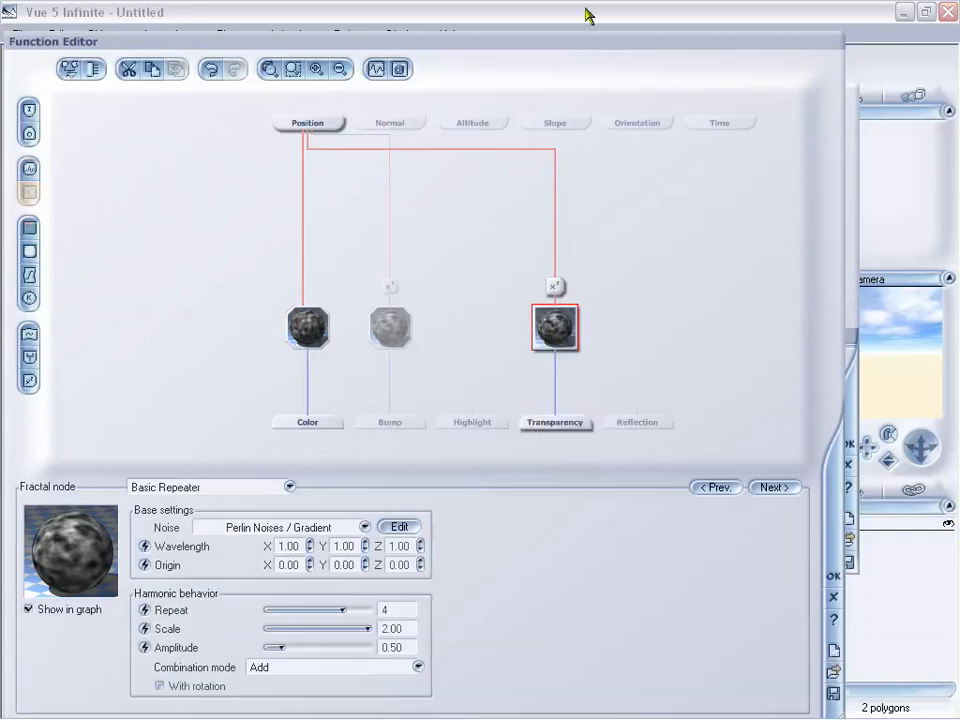
left_click_drag(552, 53, 575, 26)
left_click(411, 351)
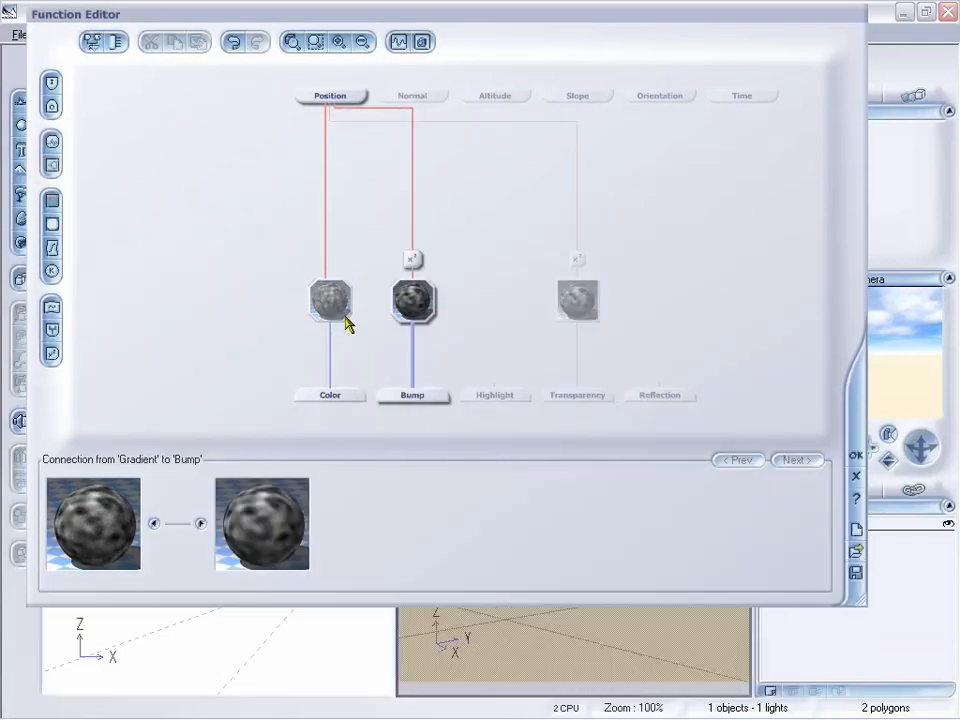
left_click(338, 313)
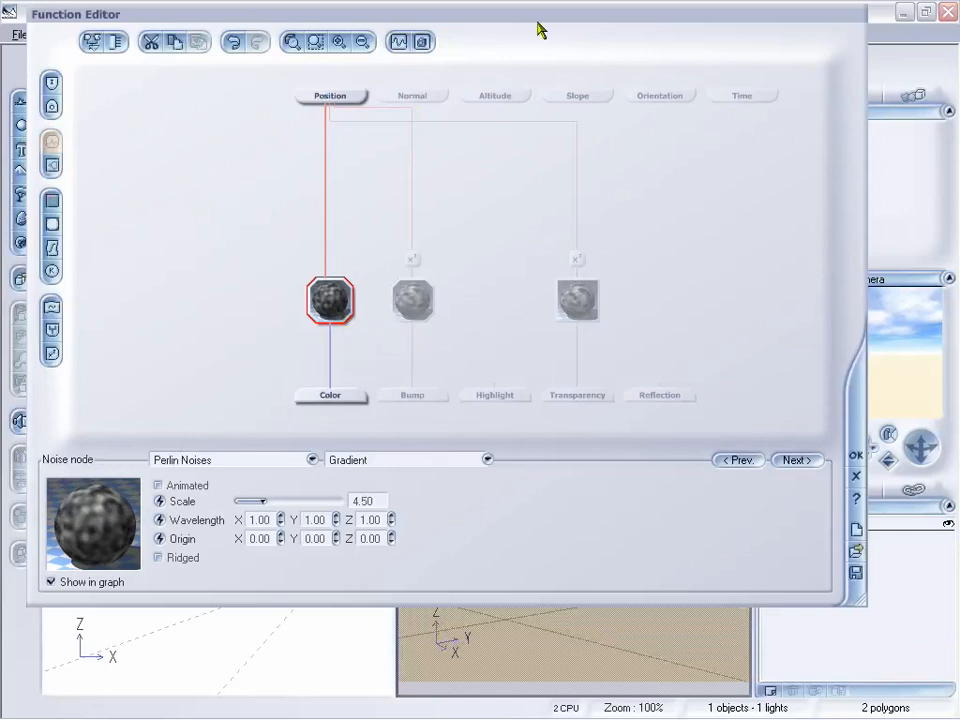
Step: Select the fractal node feeding Transparency and set its Repeat to 3 and Amplitude to 1.96
left_click_drag(530, 28, 508, 525)
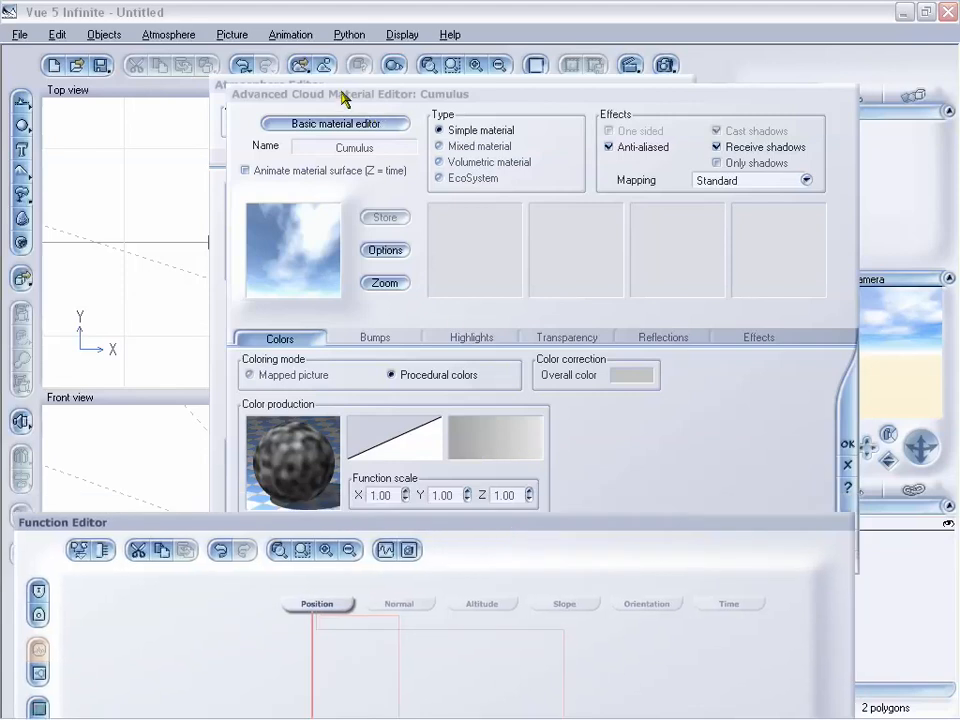
left_click_drag(527, 530, 561, 73)
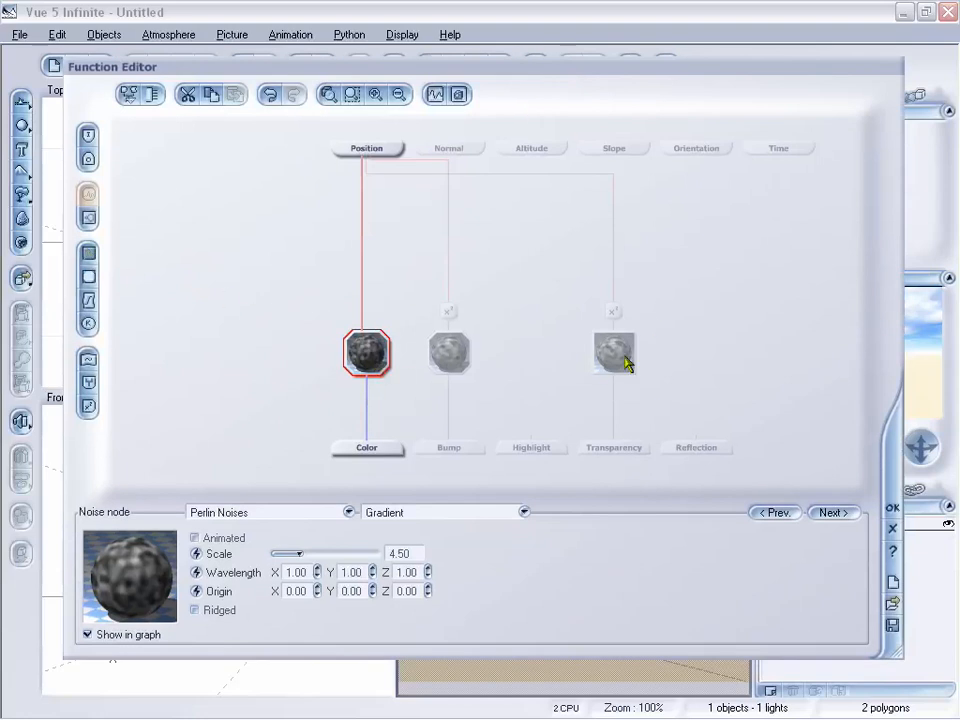
left_click_drag(570, 81, 553, 64)
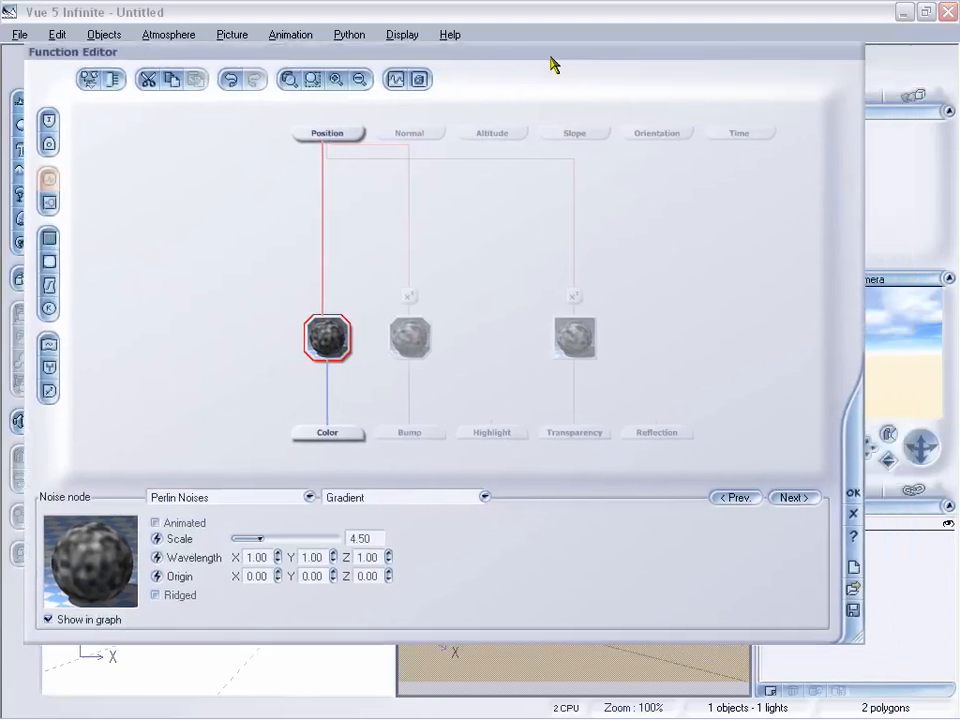
left_click(576, 338)
left_click_drag(469, 73, 484, 20)
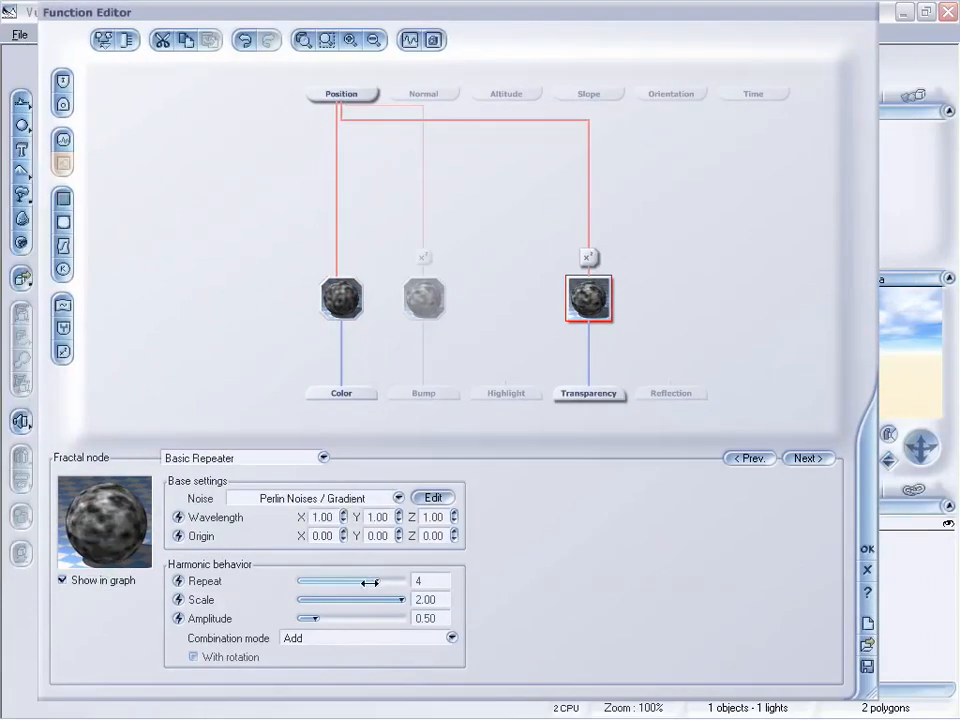
left_click_drag(370, 580, 418, 599)
left_click_drag(336, 619, 400, 627)
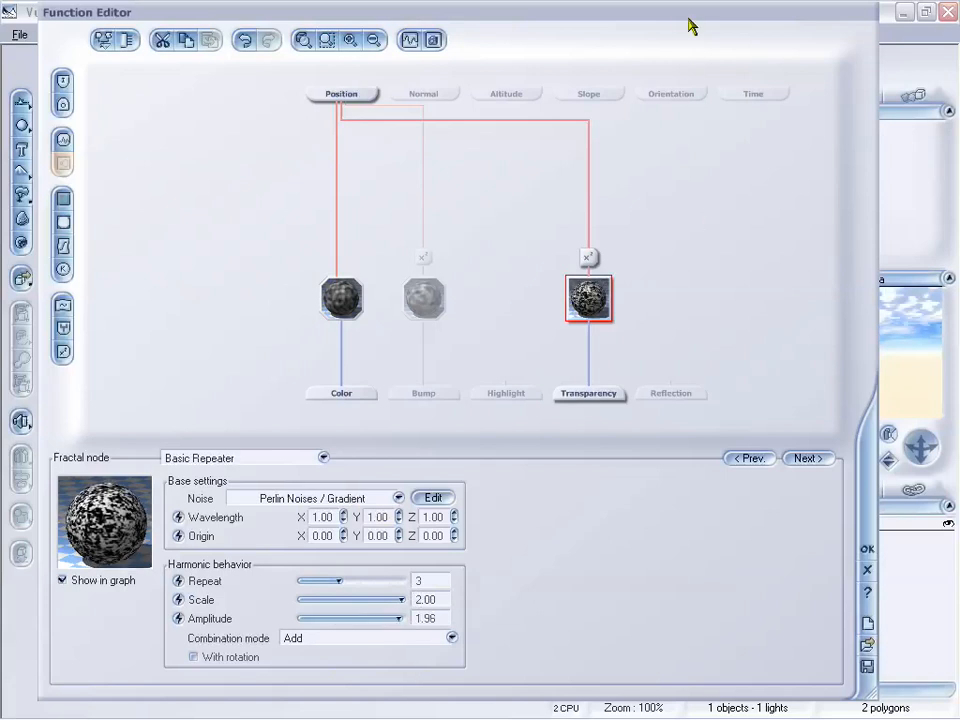
Step: Lower the Transparency fractal node's Amplitude to 0.79
left_click_drag(690, 25, 568, 22)
left_click_drag(795, 105, 601, 107)
left_click_drag(587, 18, 625, 20)
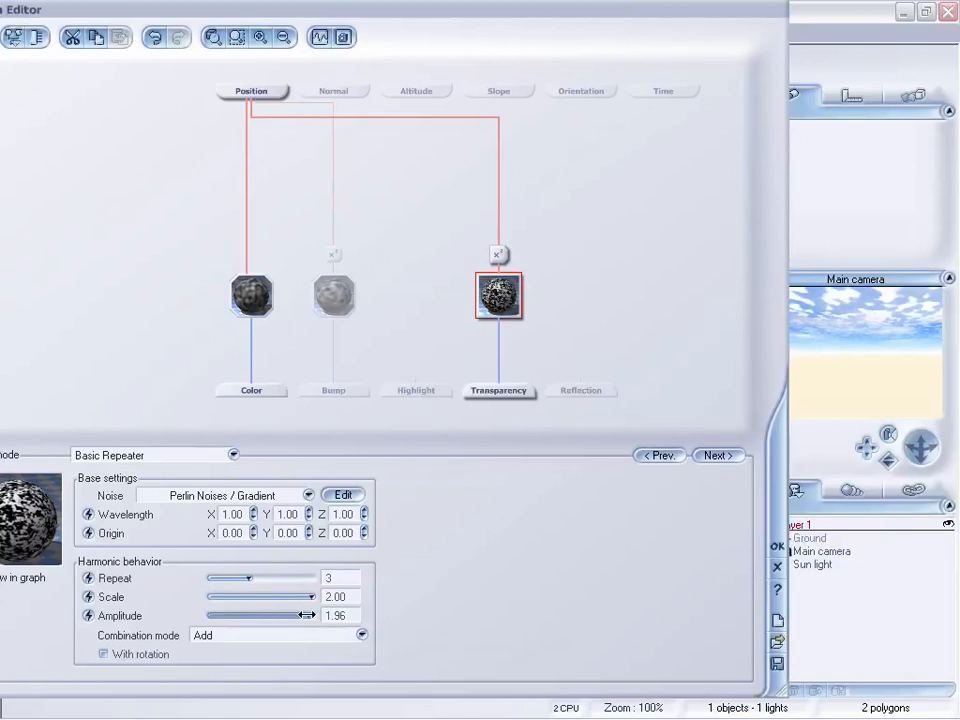
left_click_drag(297, 617, 242, 614)
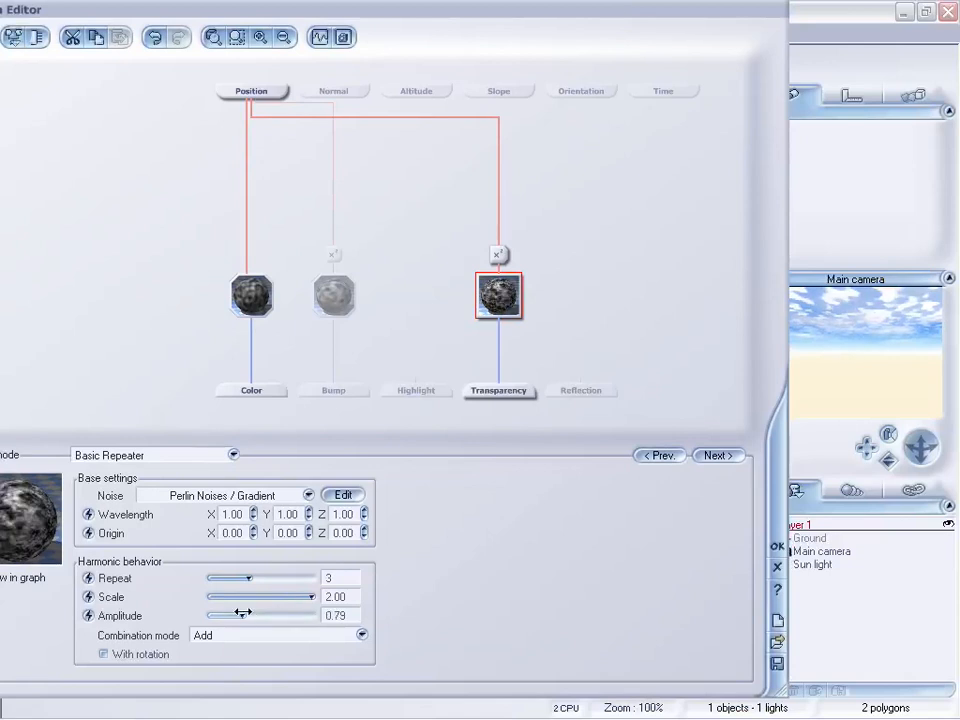
Step: Set the fractal node's Combination mode to Multiply after briefly trying Min
left_click(279, 637)
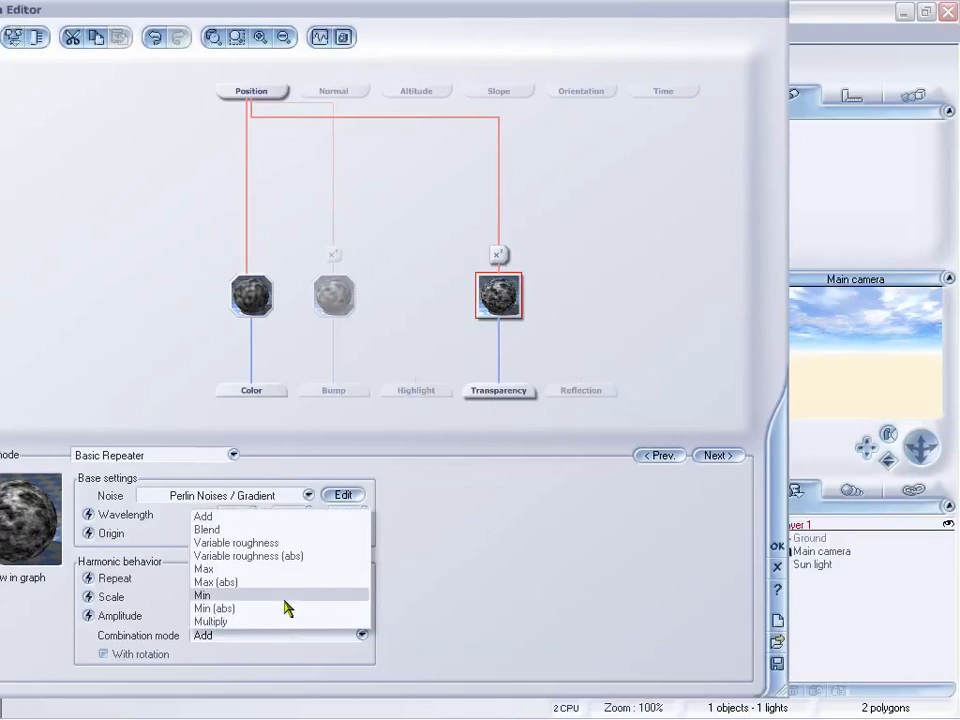
left_click(283, 596)
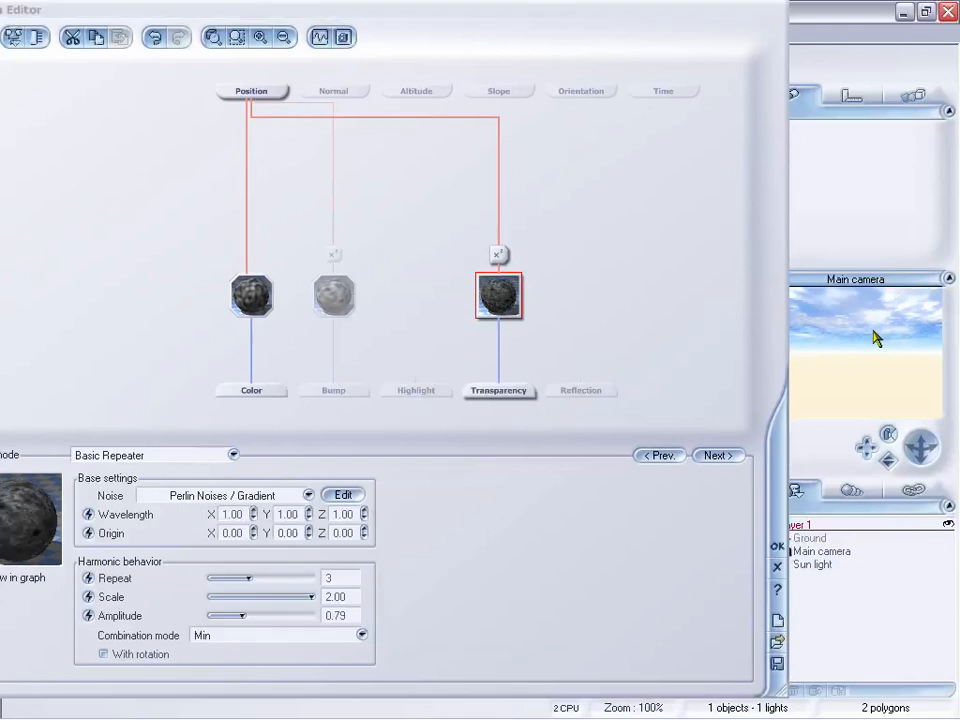
left_click(244, 636)
left_click(285, 621)
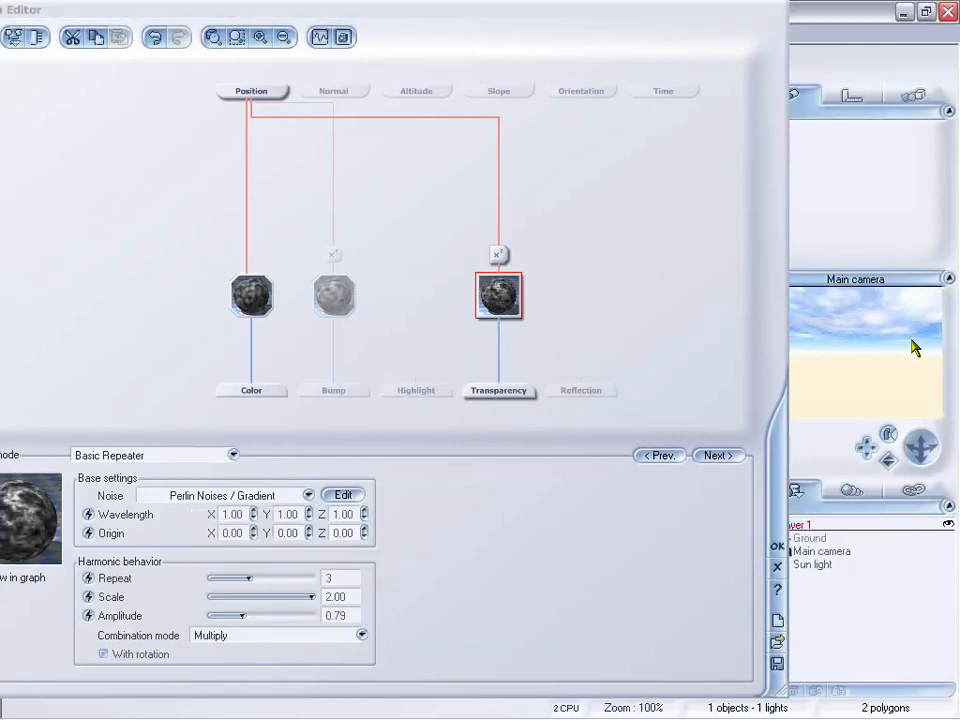
Step: Inspect the Bump noise node and the Rotation And Twist math node above it
left_click_drag(487, 4, 546, 25)
left_click(406, 298)
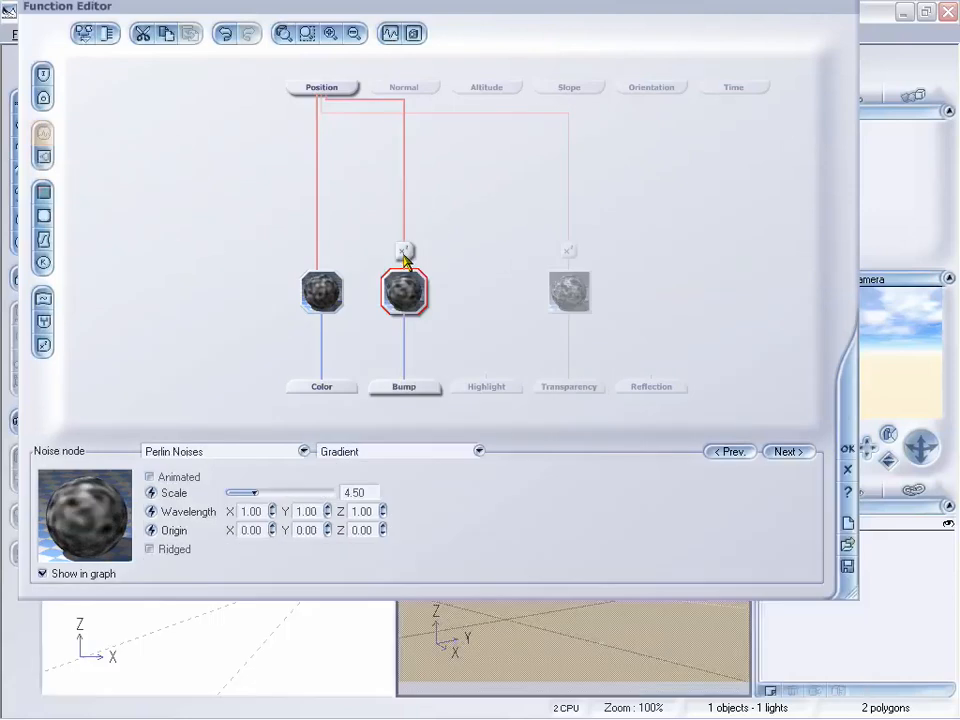
left_click(404, 251)
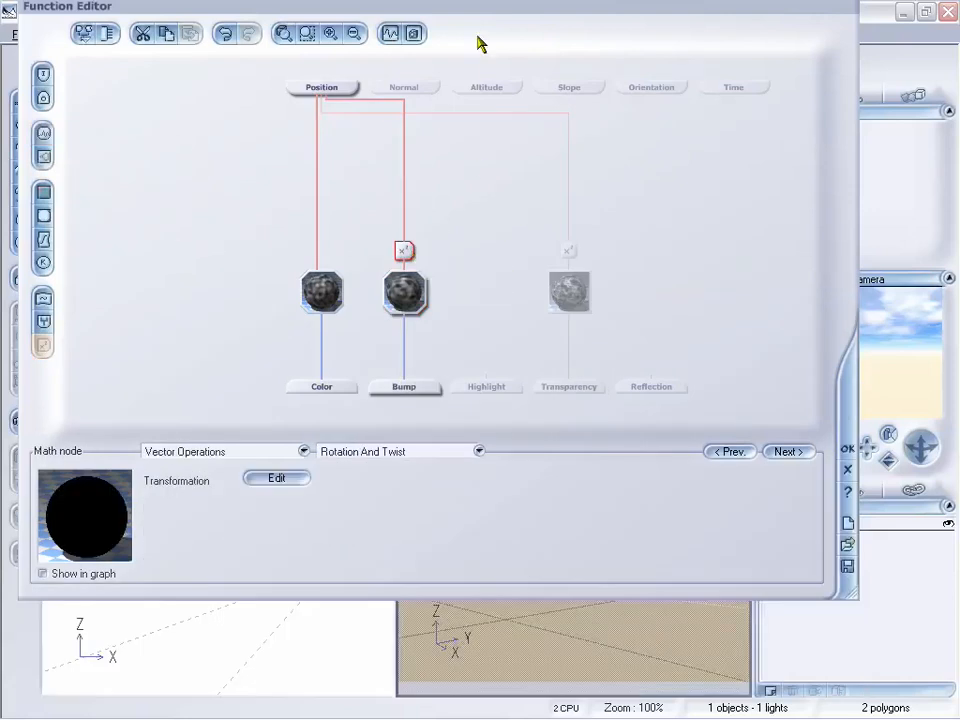
Step: Open the Matrix Transformation settings of the Rotation And Twist node feeding Bump
left_click_drag(490, 18, 454, 48)
left_click_drag(368, 335, 542, 324)
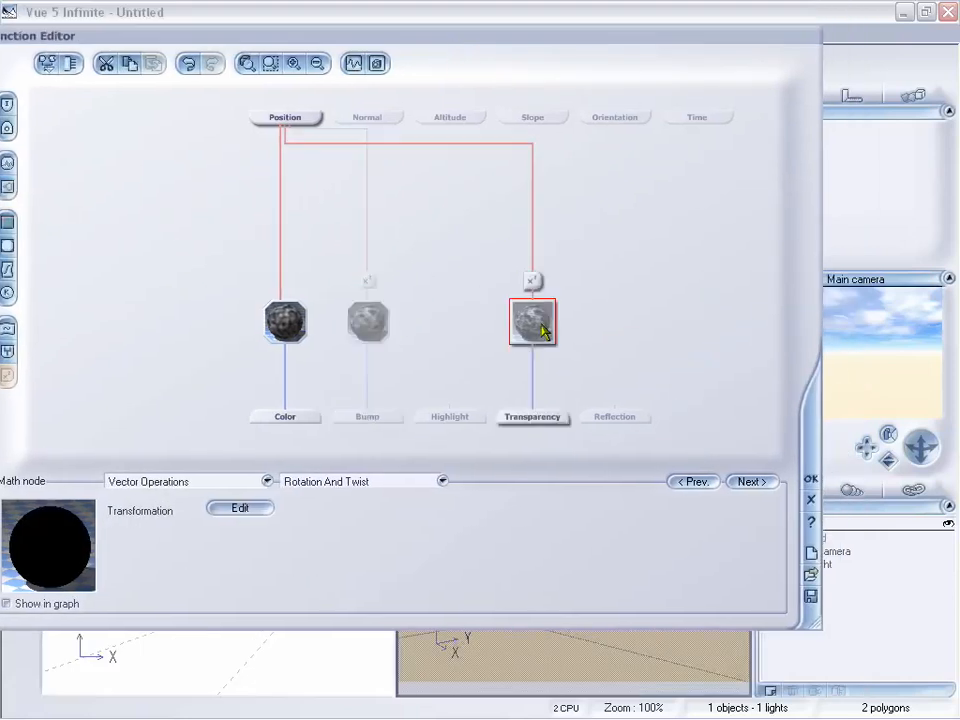
left_click(369, 277)
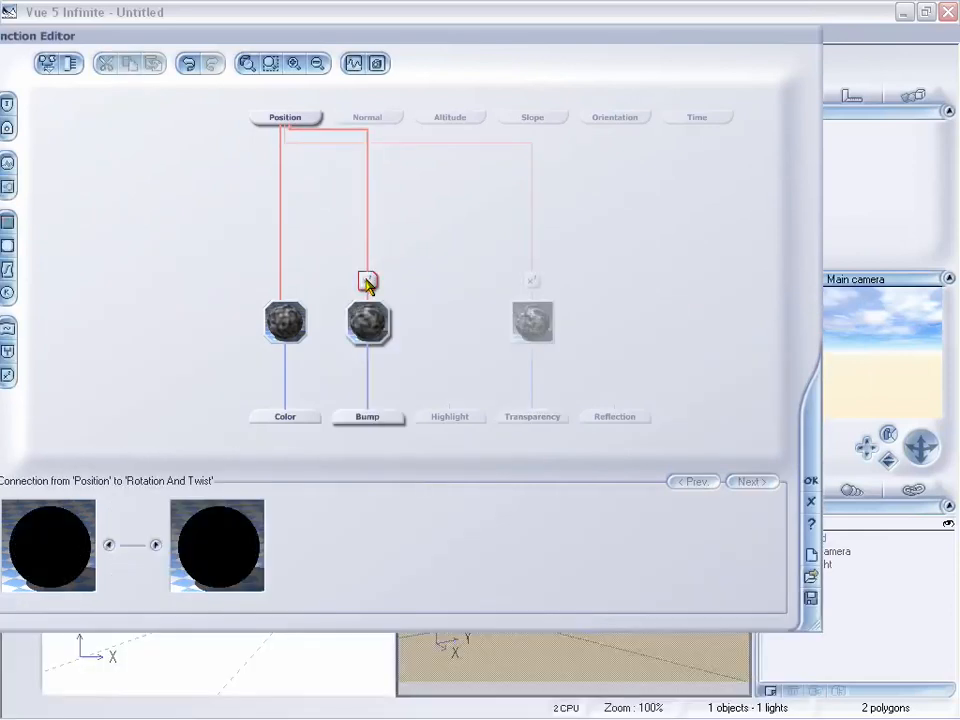
left_click(368, 282)
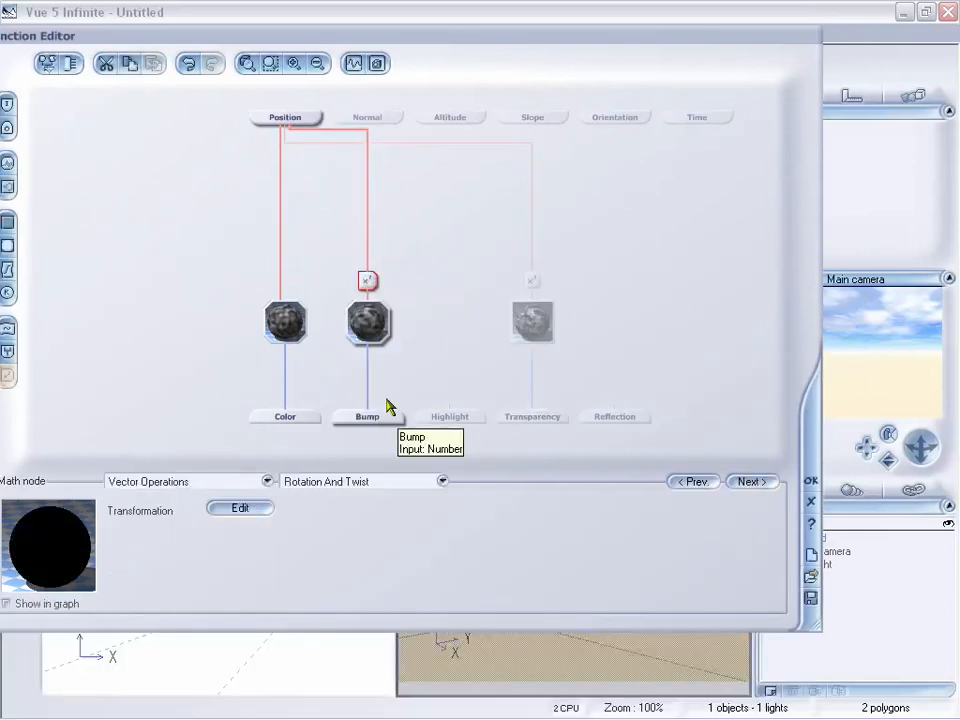
left_click(245, 511)
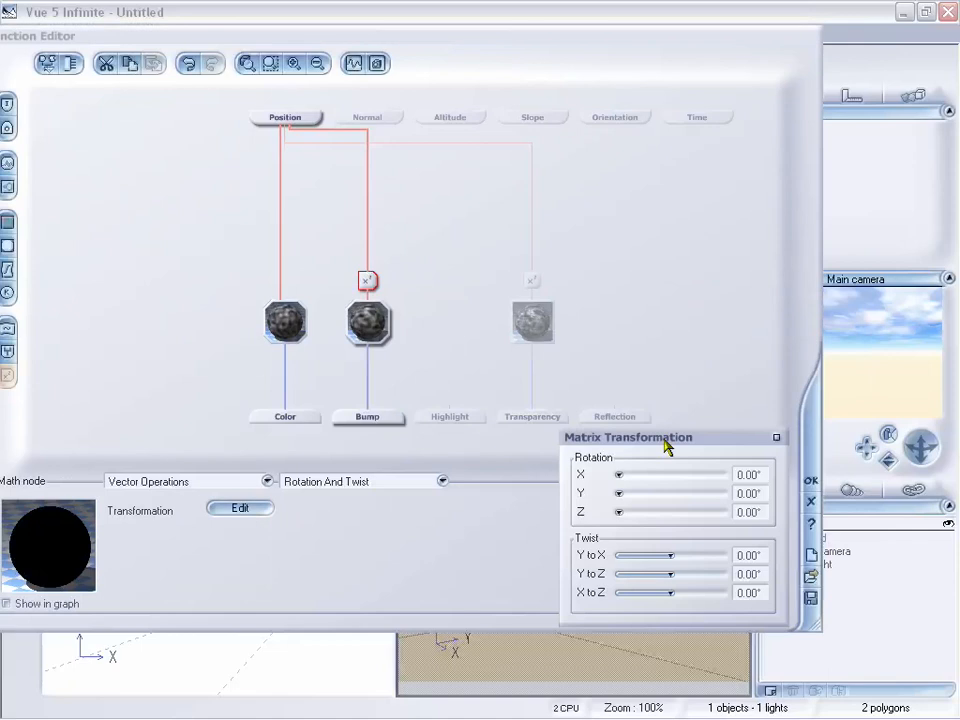
Step: Set the Bump Rotation And Twist node's twist to about 50°, 46°, 50° and rotation to about 24°, 70°, 92°
left_click_drag(666, 446, 500, 358)
left_click_drag(500, 471, 536, 514)
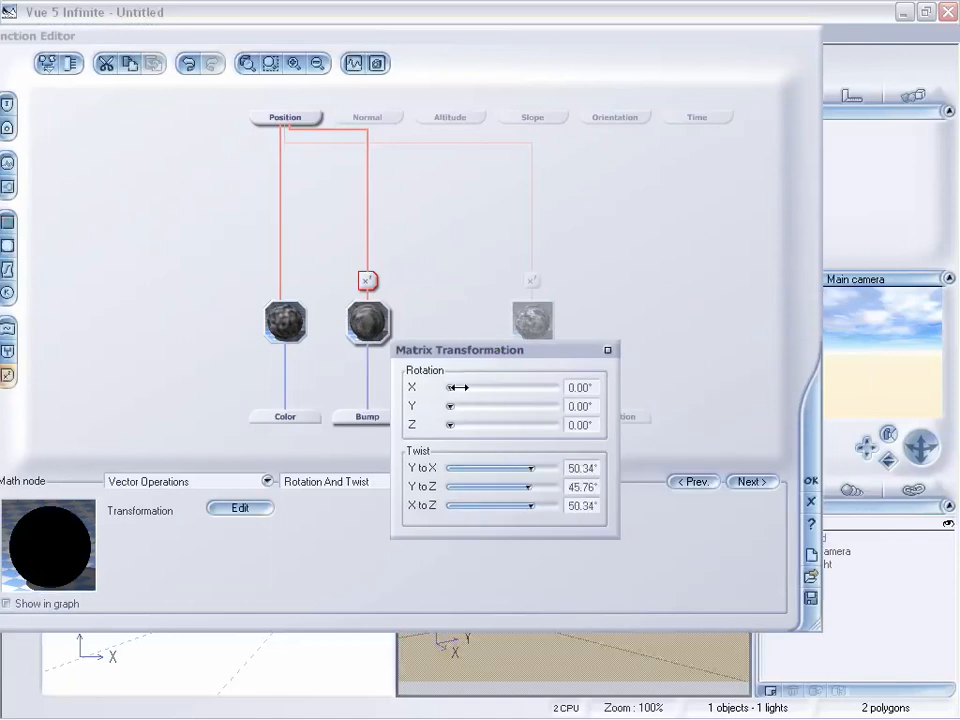
left_click_drag(450, 387, 487, 431)
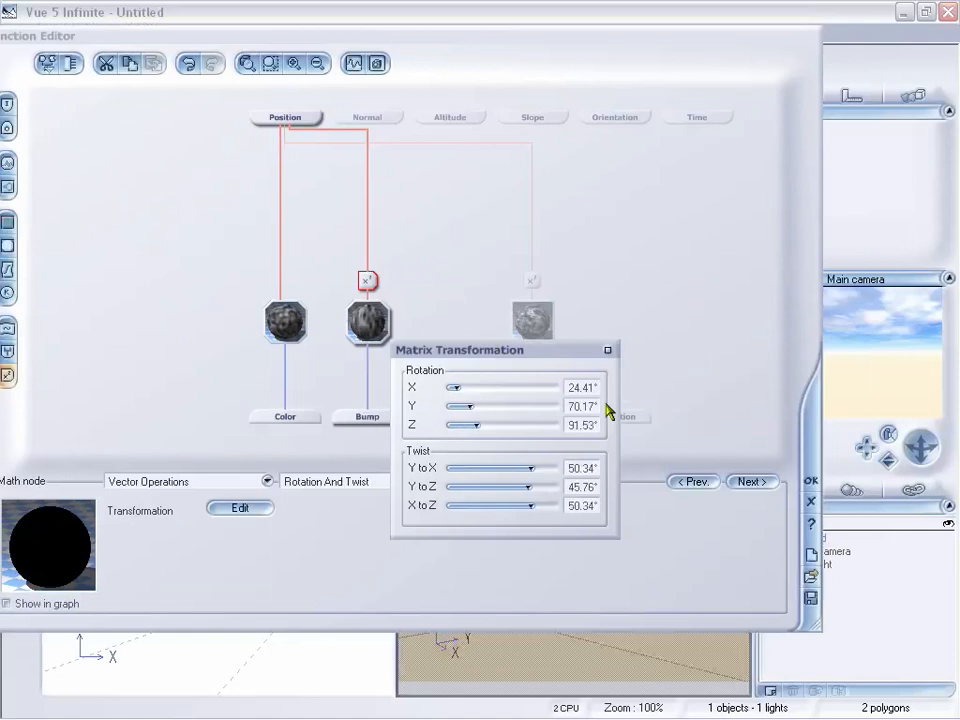
left_click(607, 351)
Step: Select the Rotation And Twist node feeding Transparency and adjust two of its twist sliders
left_click_drag(545, 318, 531, 279)
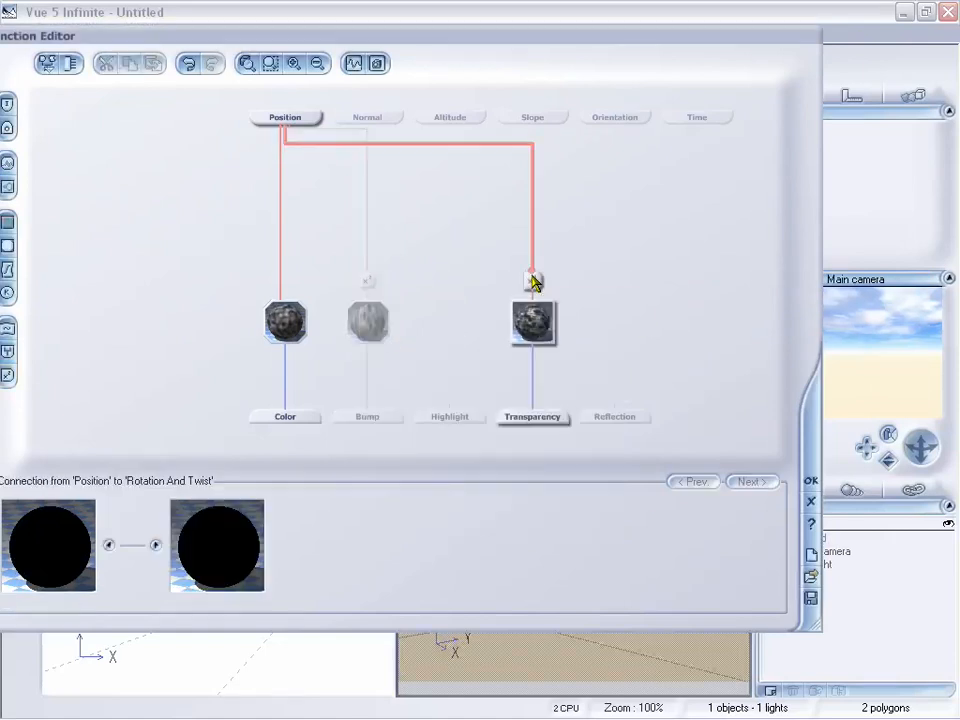
left_click(533, 284)
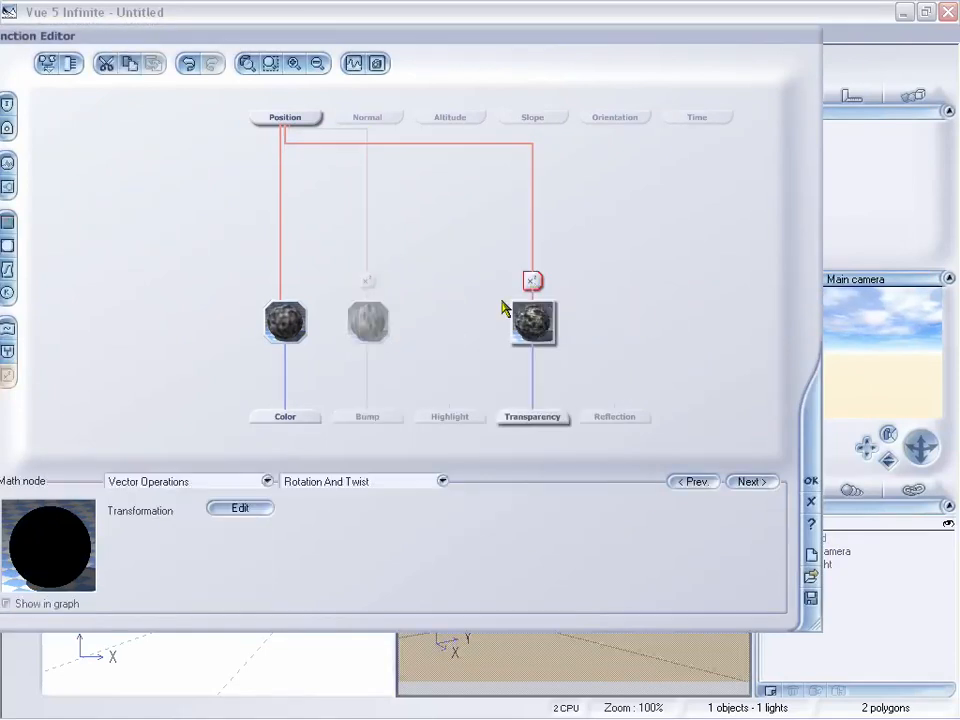
left_click(533, 322)
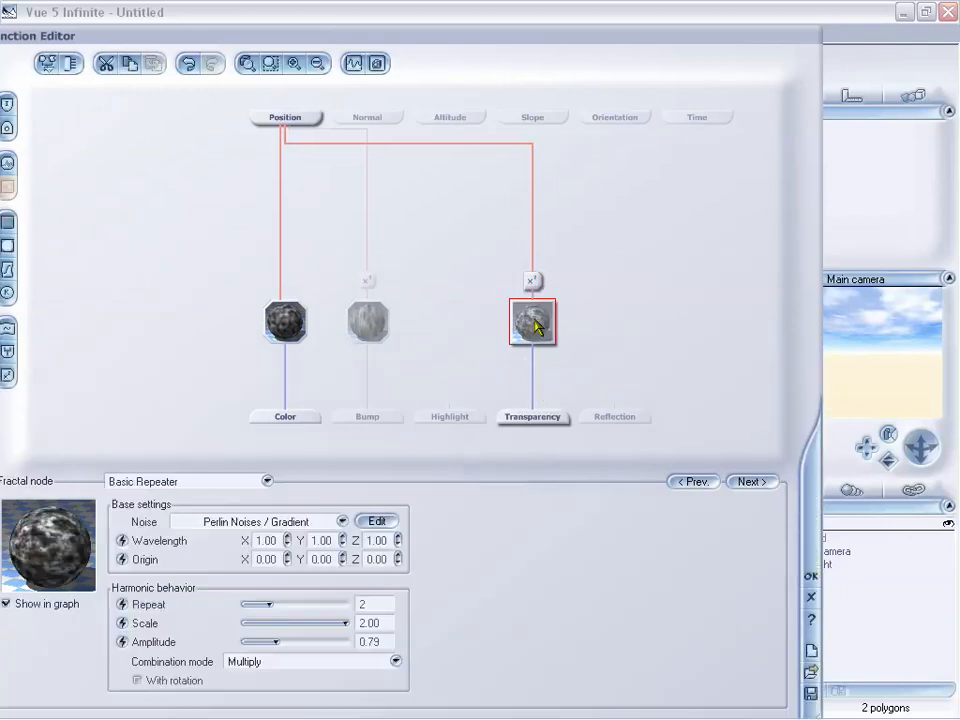
left_click(531, 280)
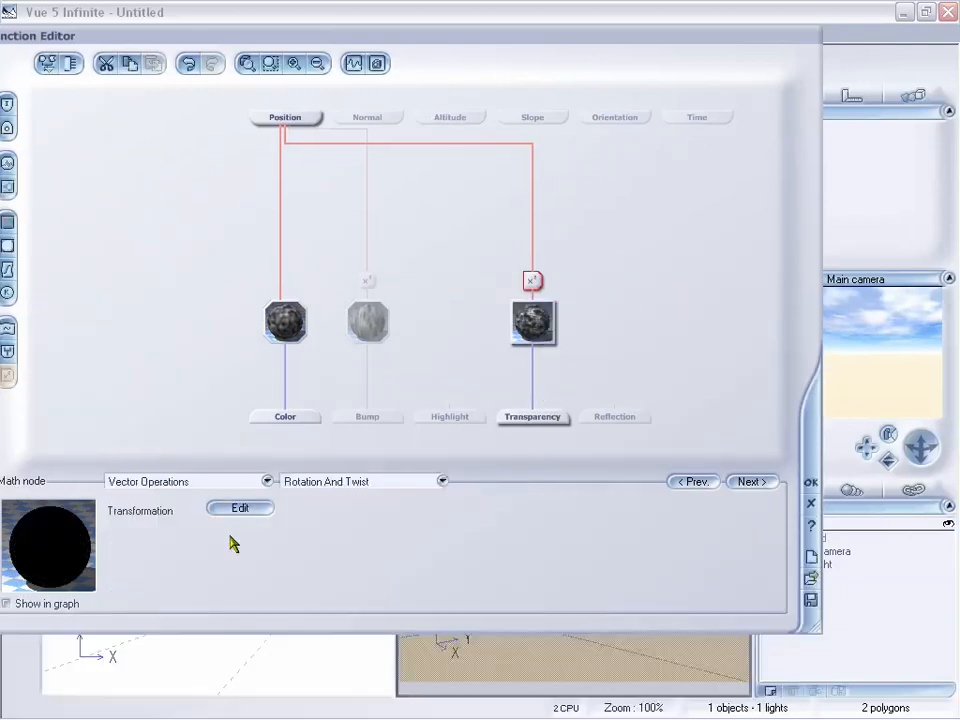
left_click(238, 508)
left_click_drag(502, 468, 524, 468)
left_click_drag(502, 487, 541, 508)
left_click(608, 351)
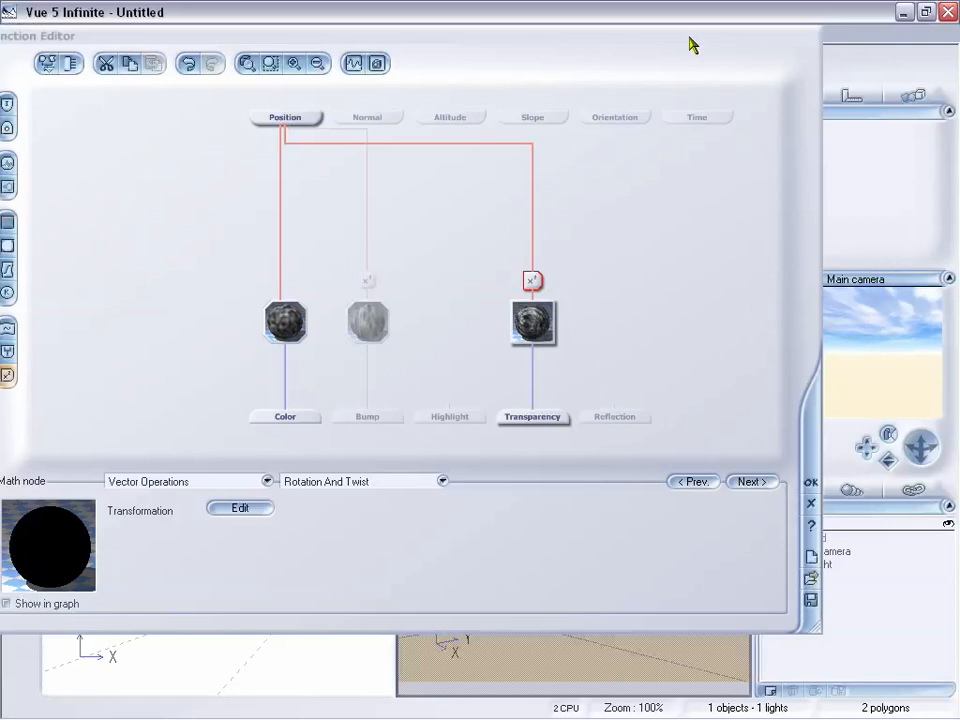
left_click_drag(692, 43, 600, 51)
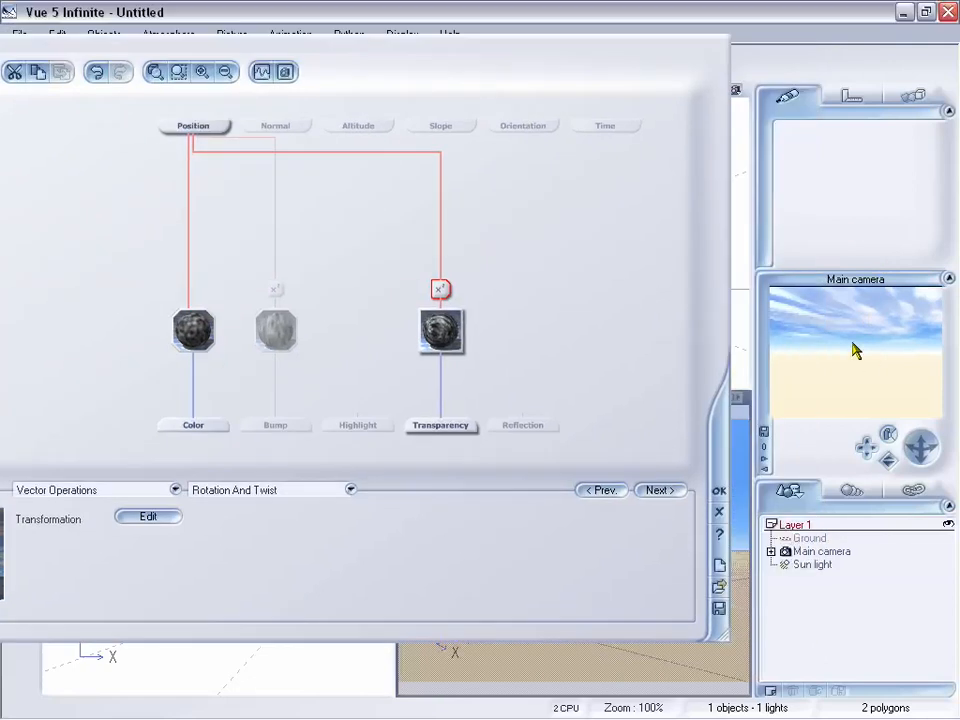
left_click_drag(490, 38, 588, 41)
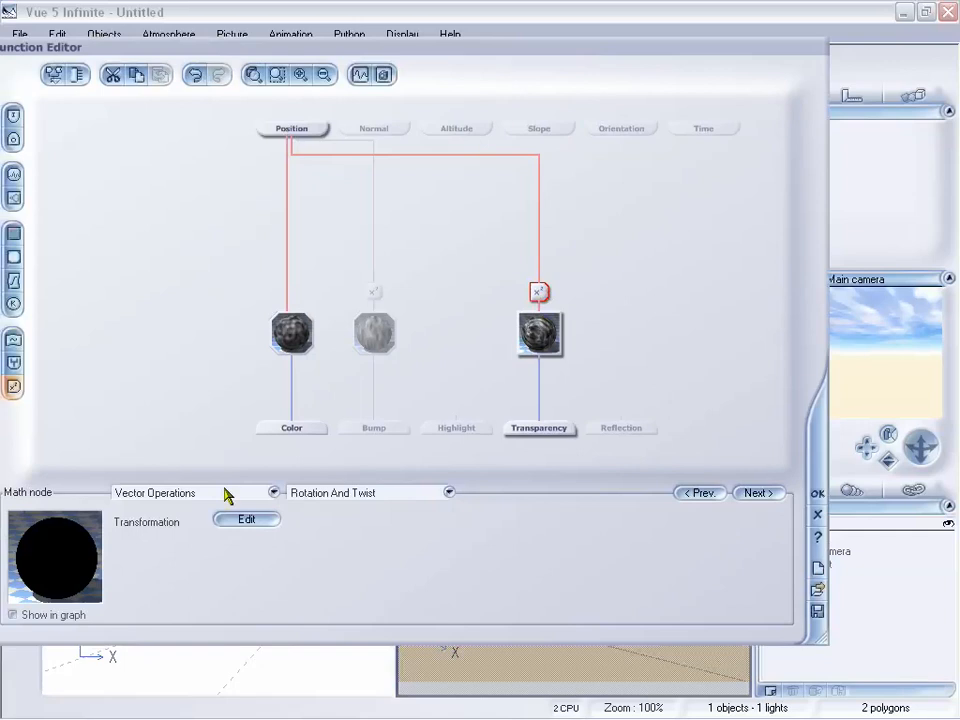
left_click(276, 494)
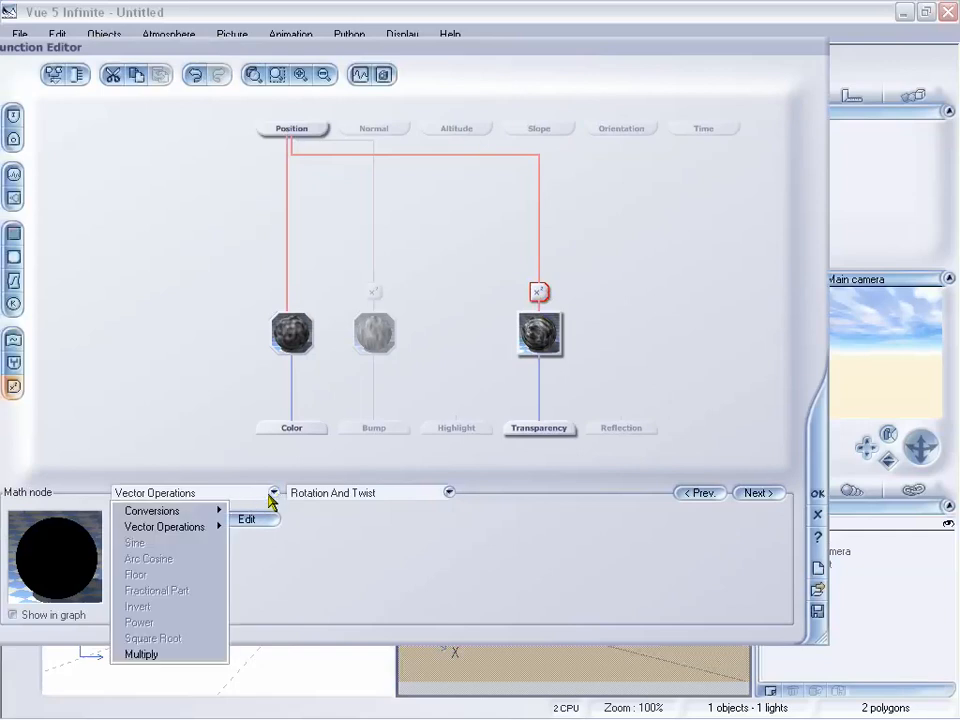
mouse_move(207, 527)
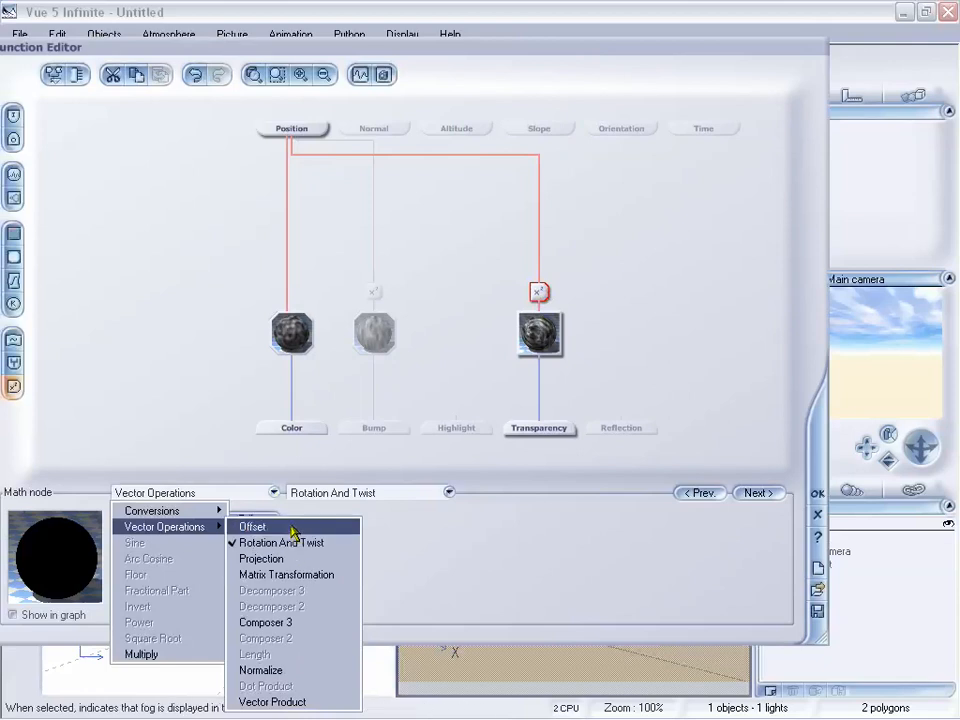
left_click(455, 555)
left_click(449, 493)
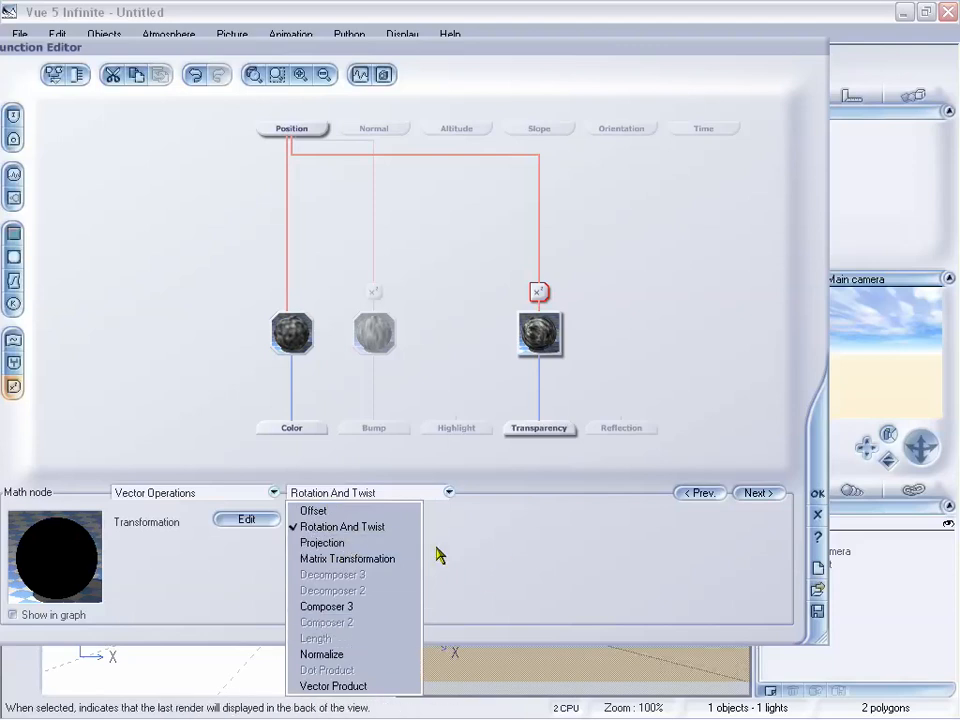
left_click(480, 531)
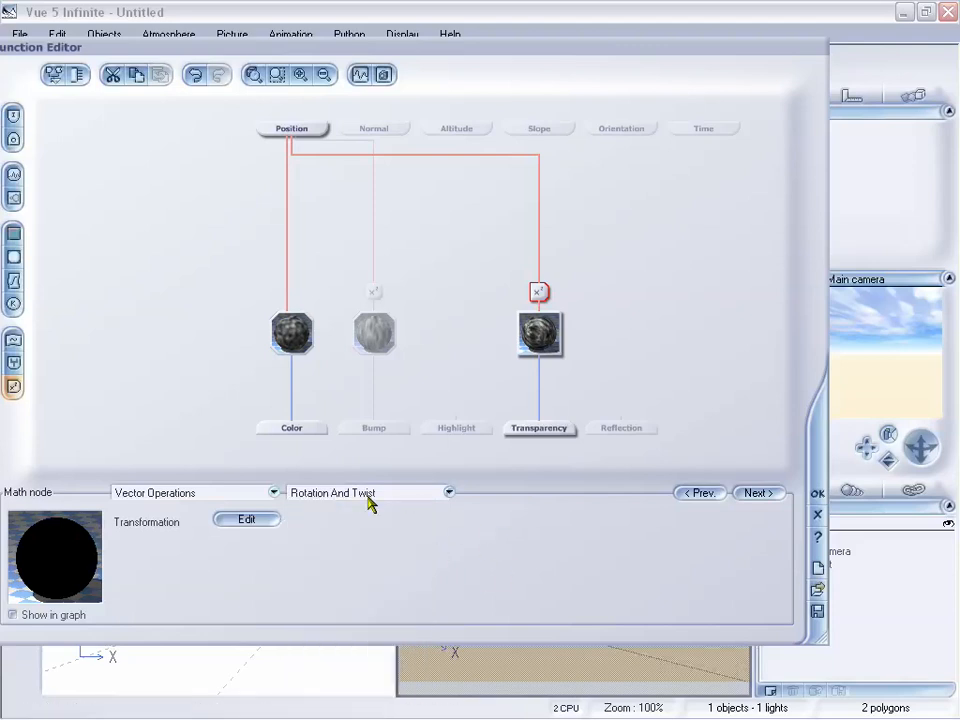
Step: Try RGB To Vector, RGB To HLS and Projection as the math node's operation before restoring Rotation And Twist
left_click(273, 494)
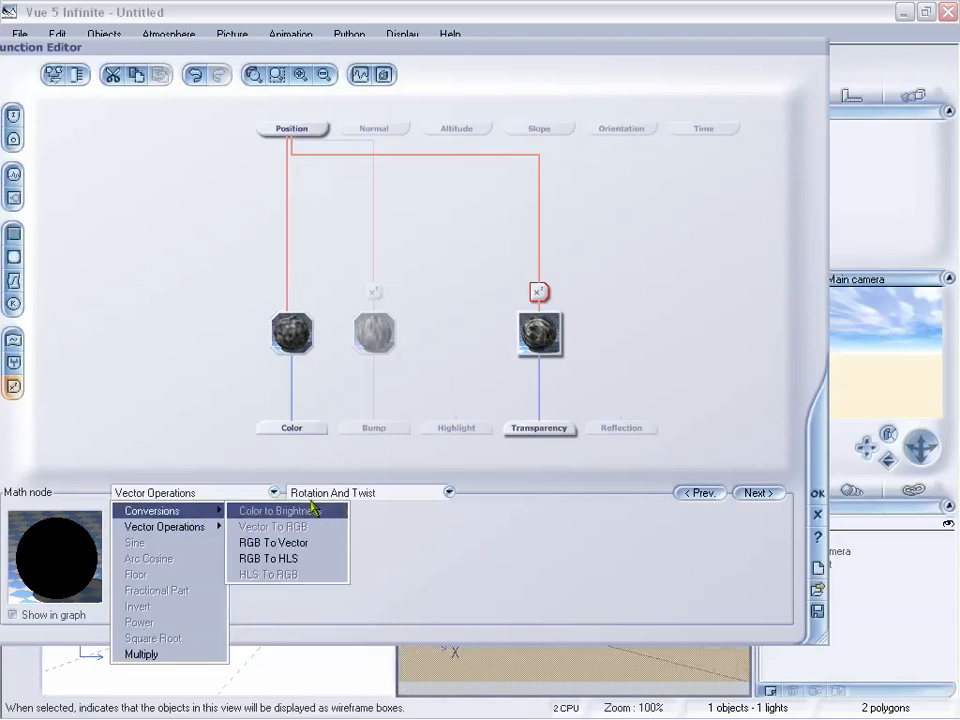
left_click(303, 542)
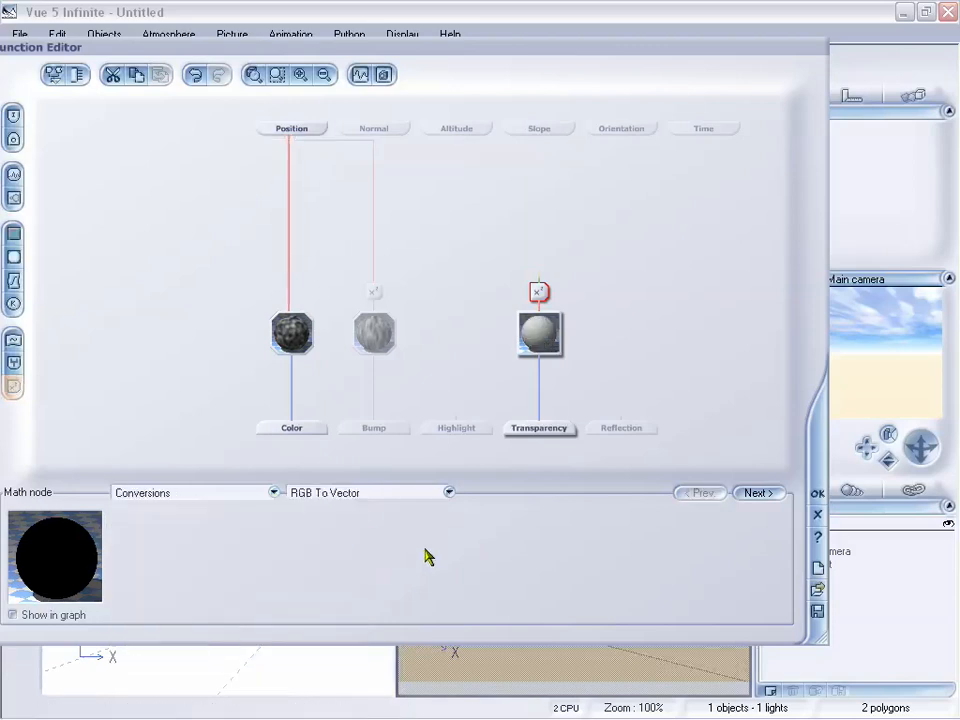
left_click(448, 493)
left_click(380, 566)
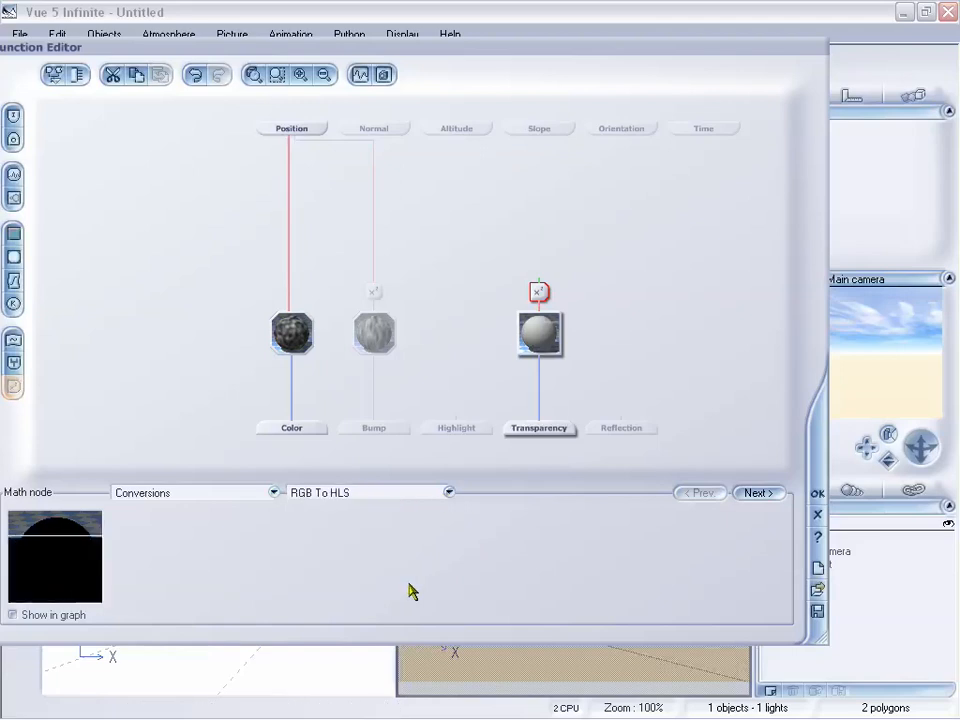
left_click(274, 493)
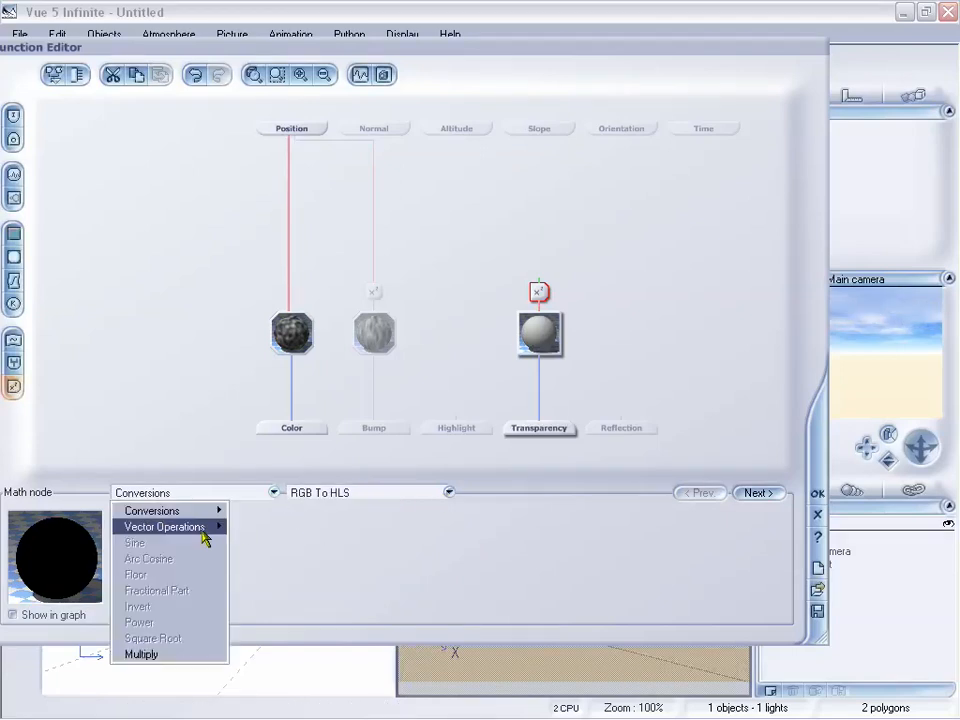
mouse_move(200, 527)
left_click(308, 566)
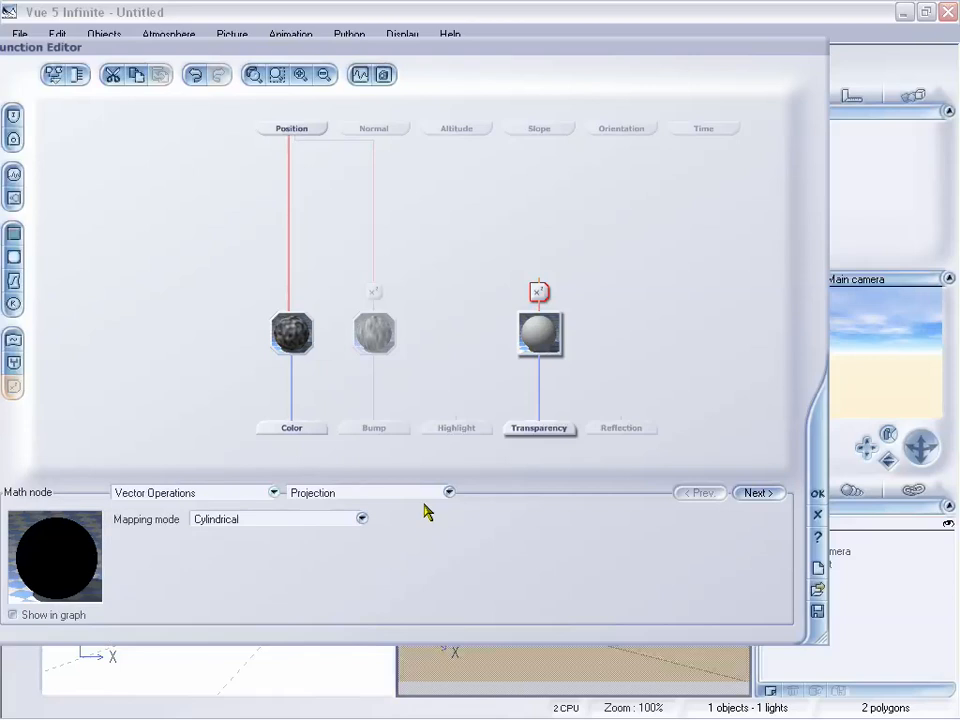
left_click(430, 494)
left_click(366, 527)
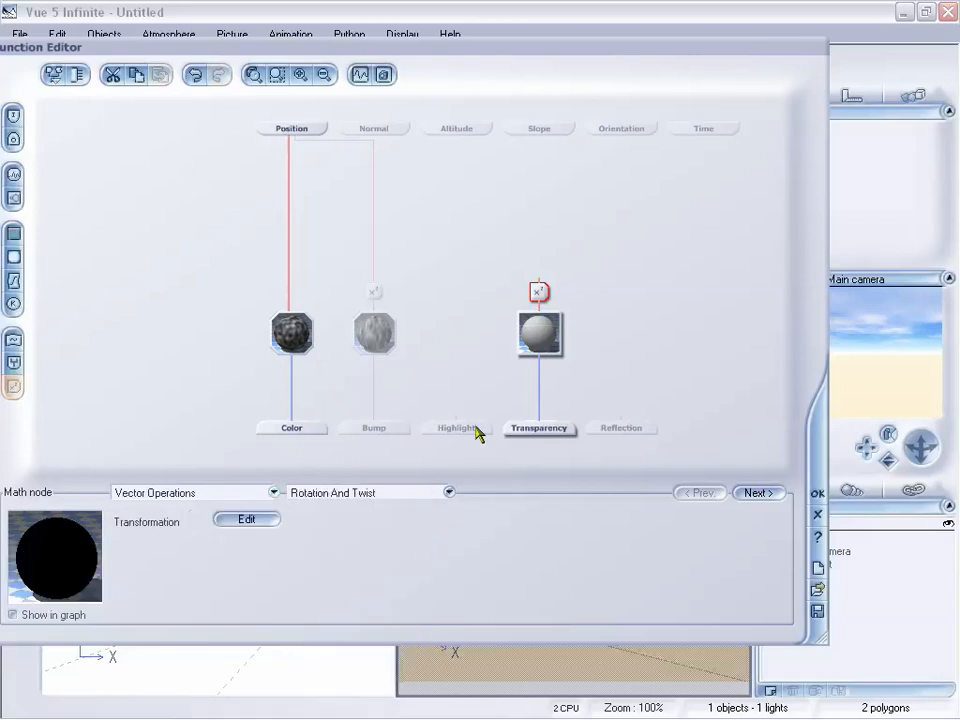
Step: Move the math nodes above Transparency and Bump higher in the graph
left_click_drag(541, 292, 538, 266)
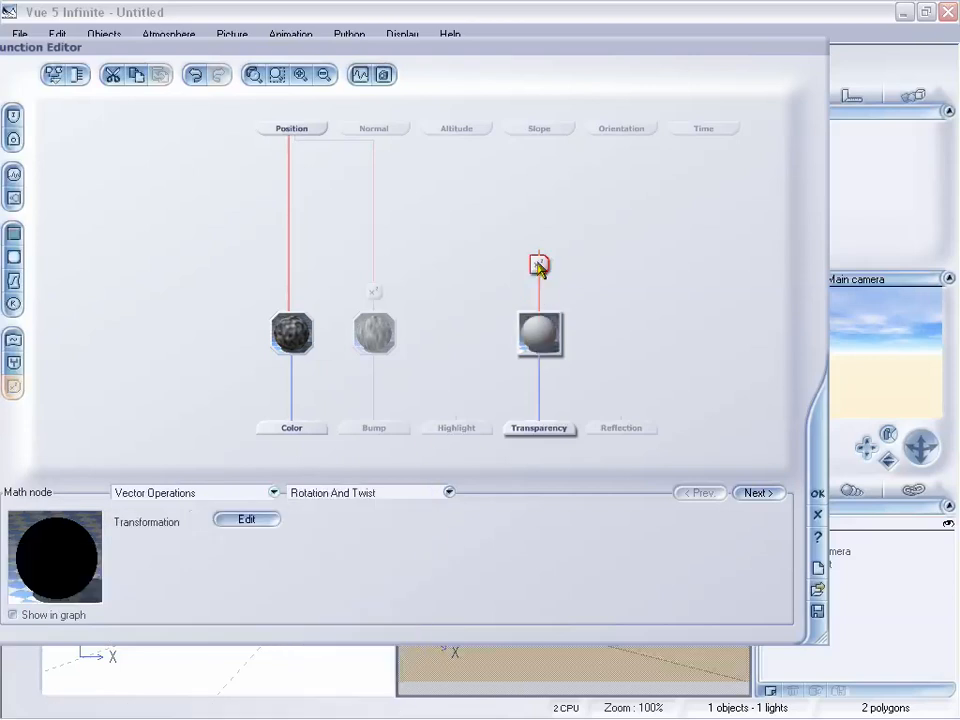
left_click_drag(372, 293, 378, 258)
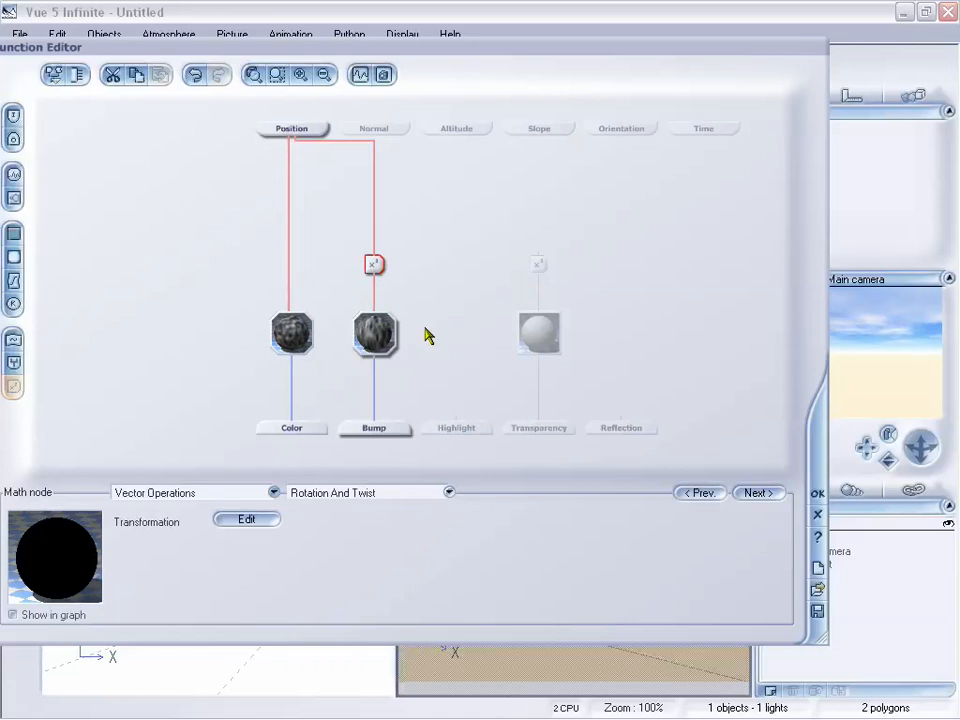
left_click(540, 266)
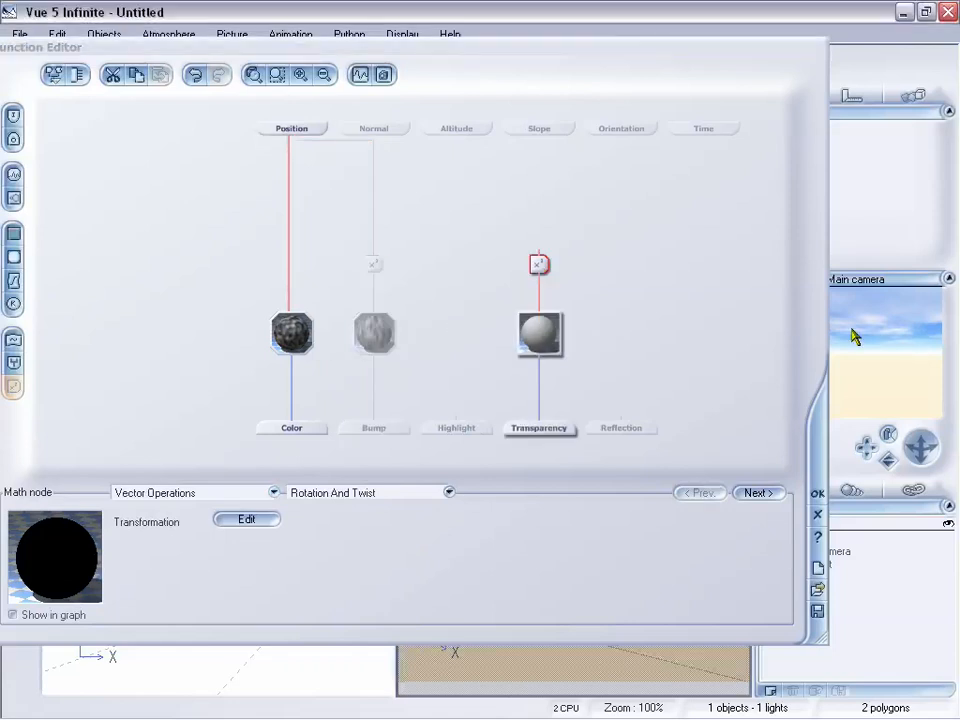
Step: Close the Function Editor, the cloud material editor and the Atmosphere Editor
left_click(818, 515)
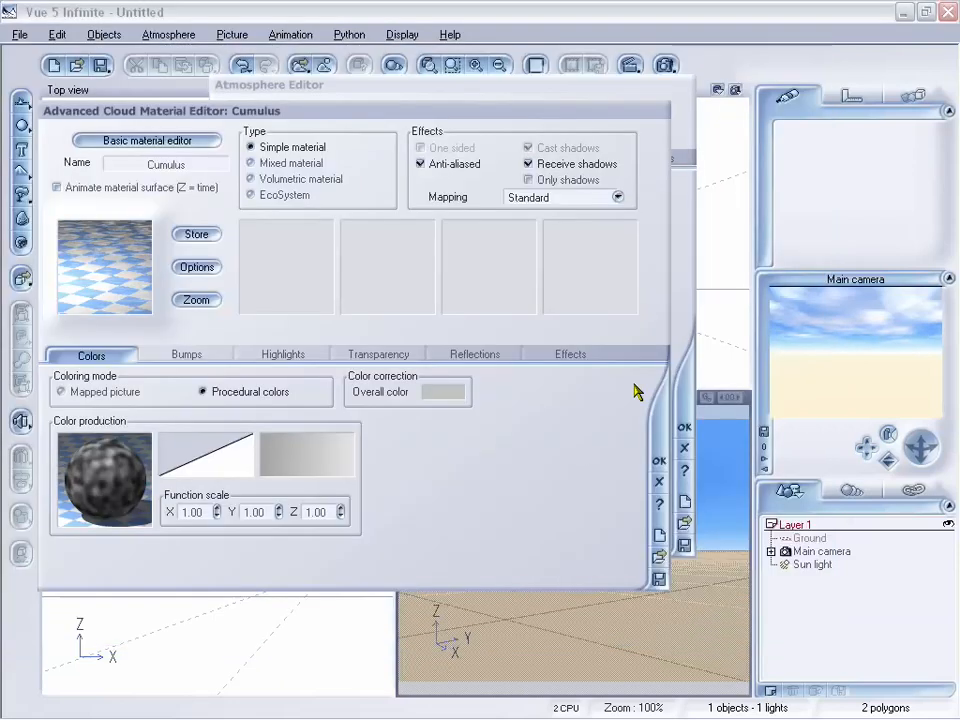
left_click(659, 482)
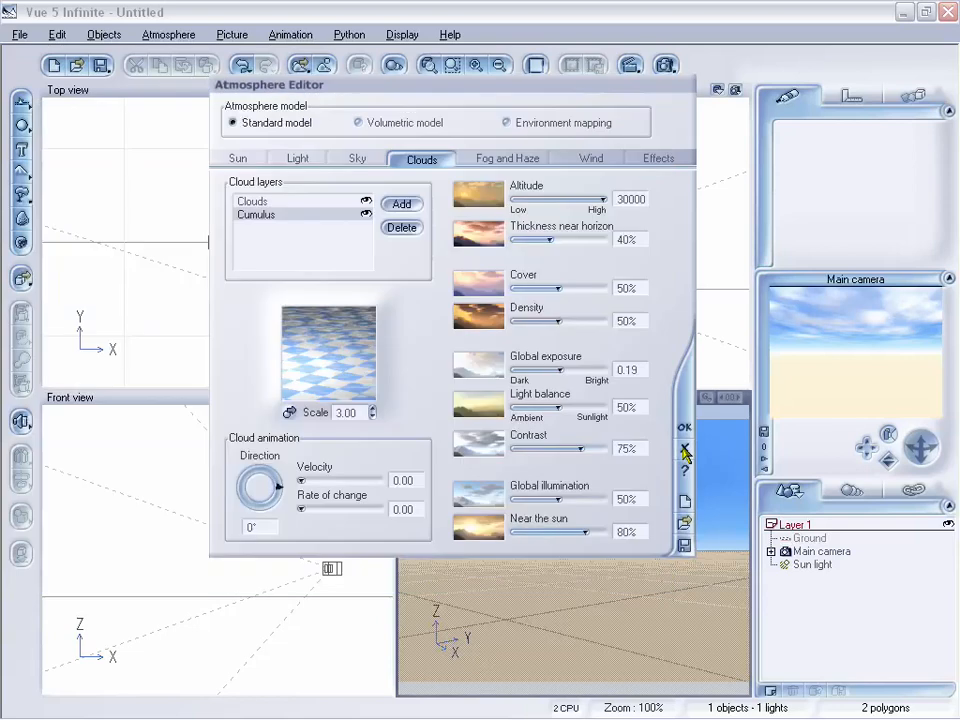
left_click(685, 450)
left_click_drag(921, 447, 921, 413)
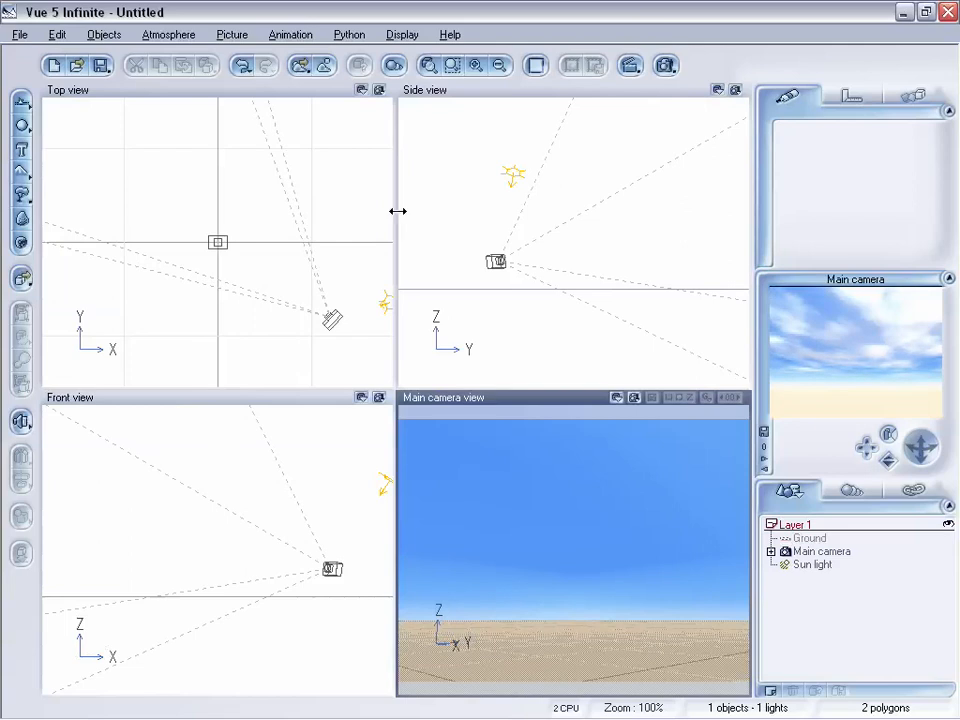
Step: Load the Clouding over Montana atmosphere from the Animated collection
left_click(168, 34)
left_click(180, 51)
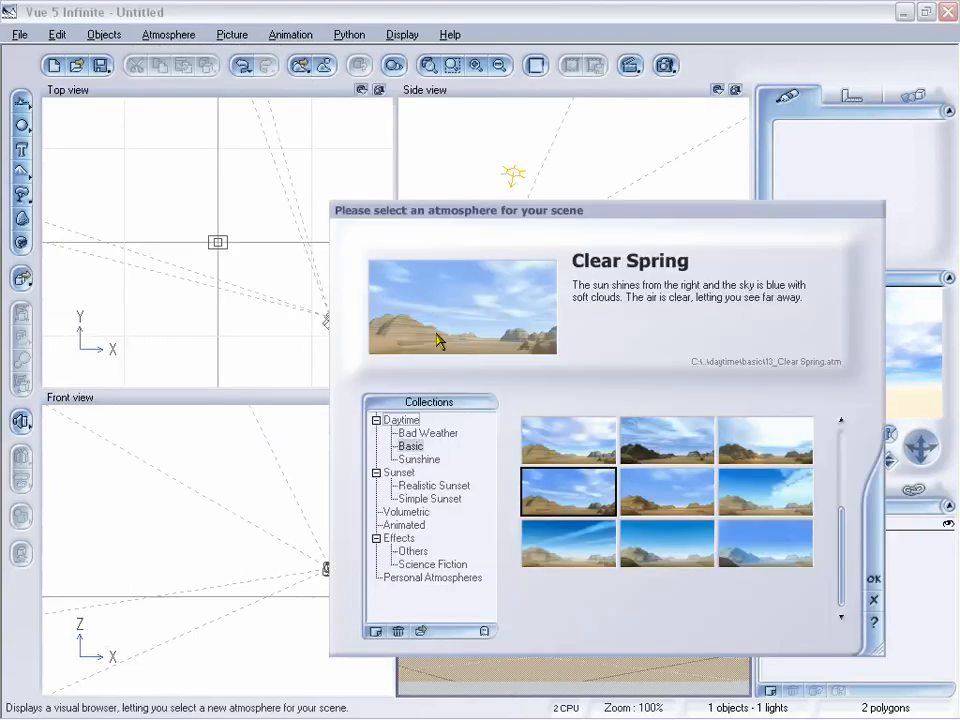
left_click(403, 525)
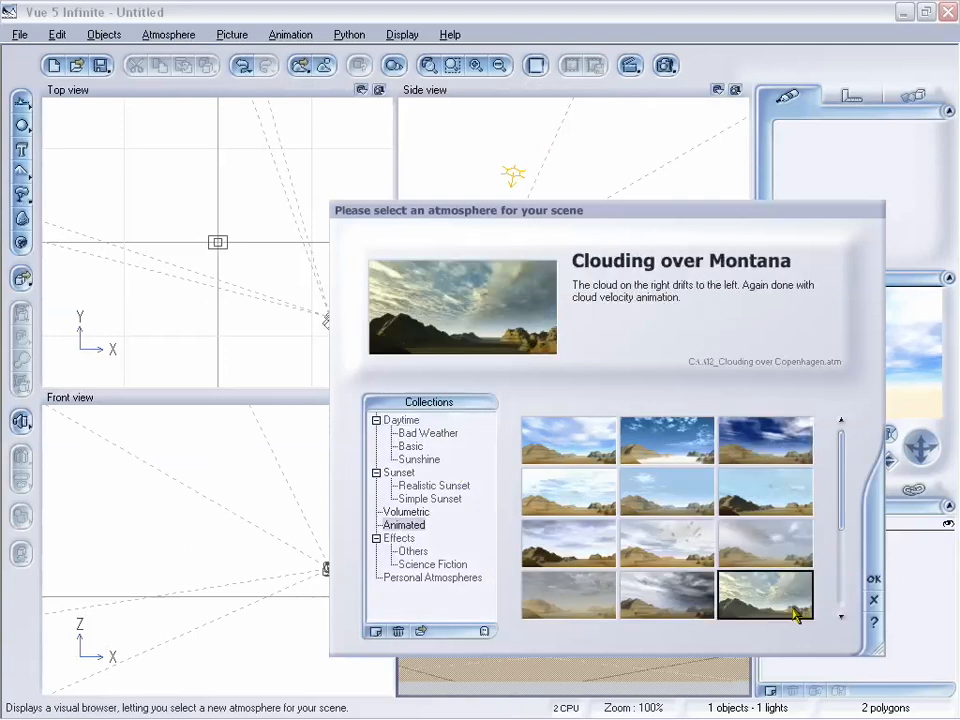
left_click(874, 584)
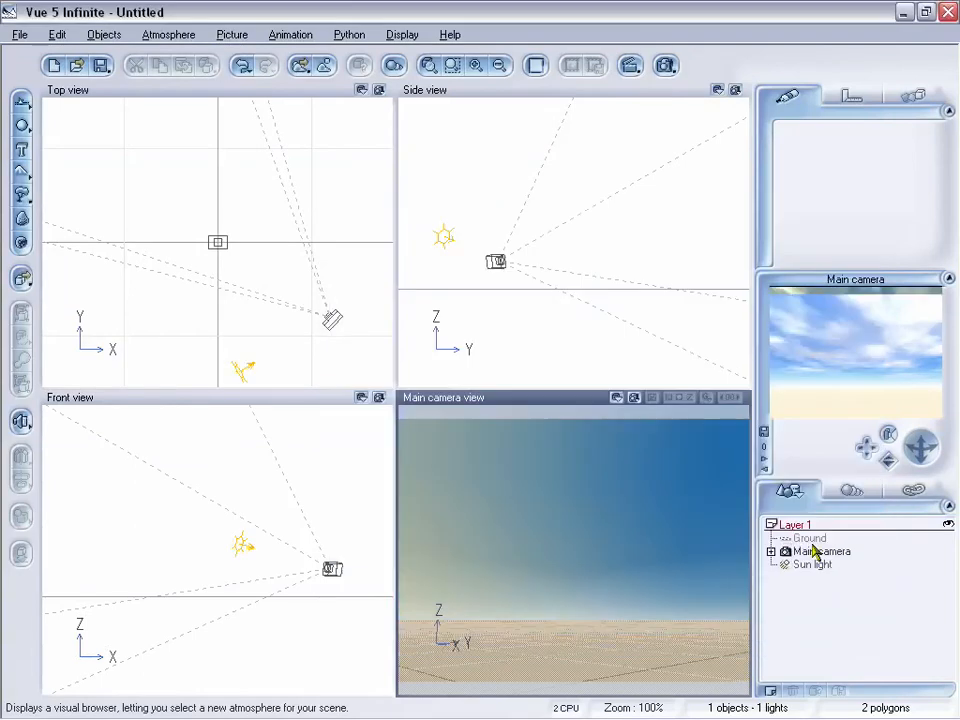
Step: Open the Atmosphere Editor and review the Cloud front, Puffy cumulus and Cumulus cloud layers
left_click(163, 34)
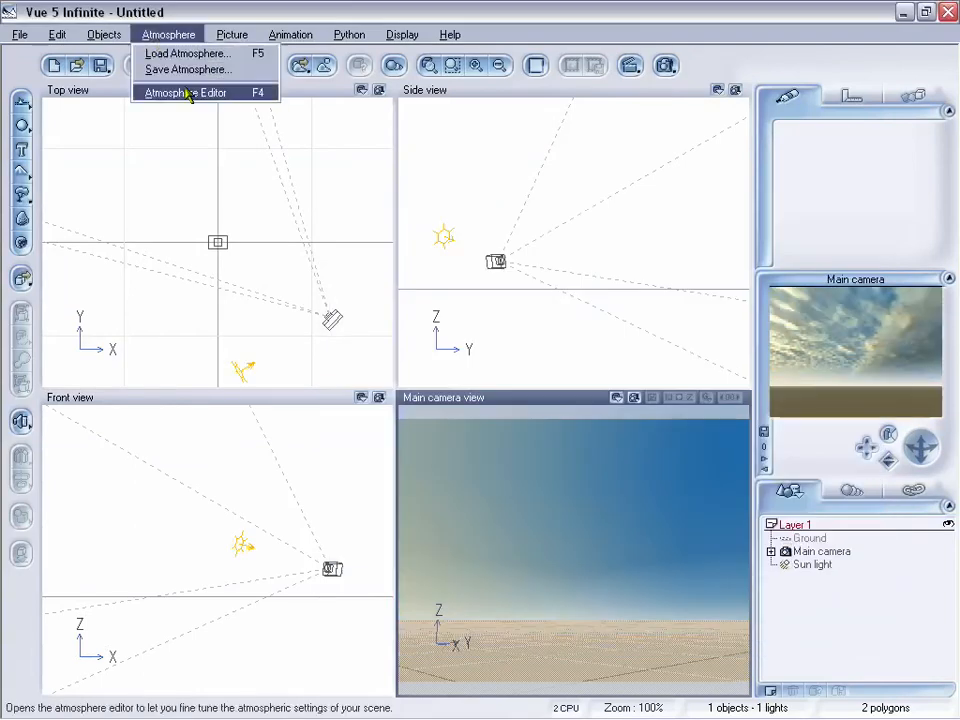
left_click(188, 93)
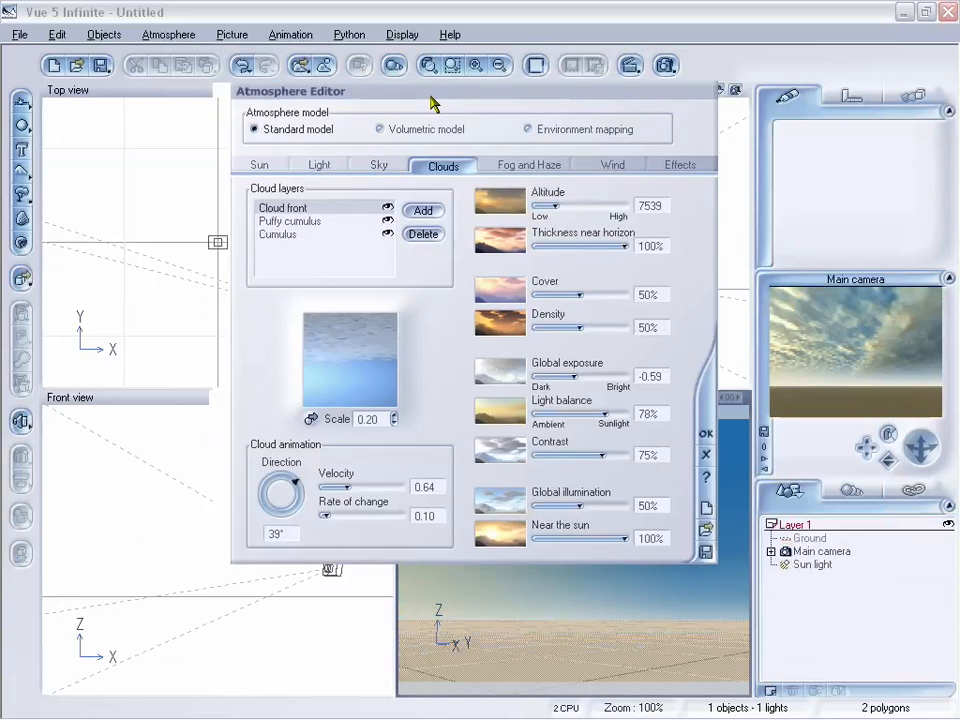
left_click(331, 219)
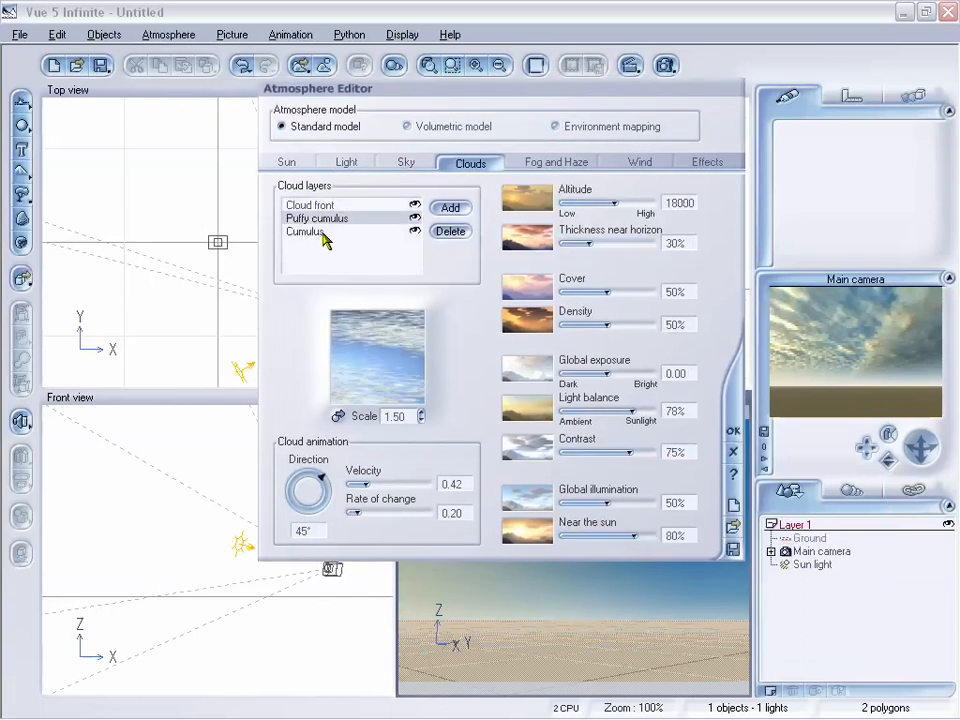
left_click(333, 232)
left_click(332, 219)
left_click(332, 205)
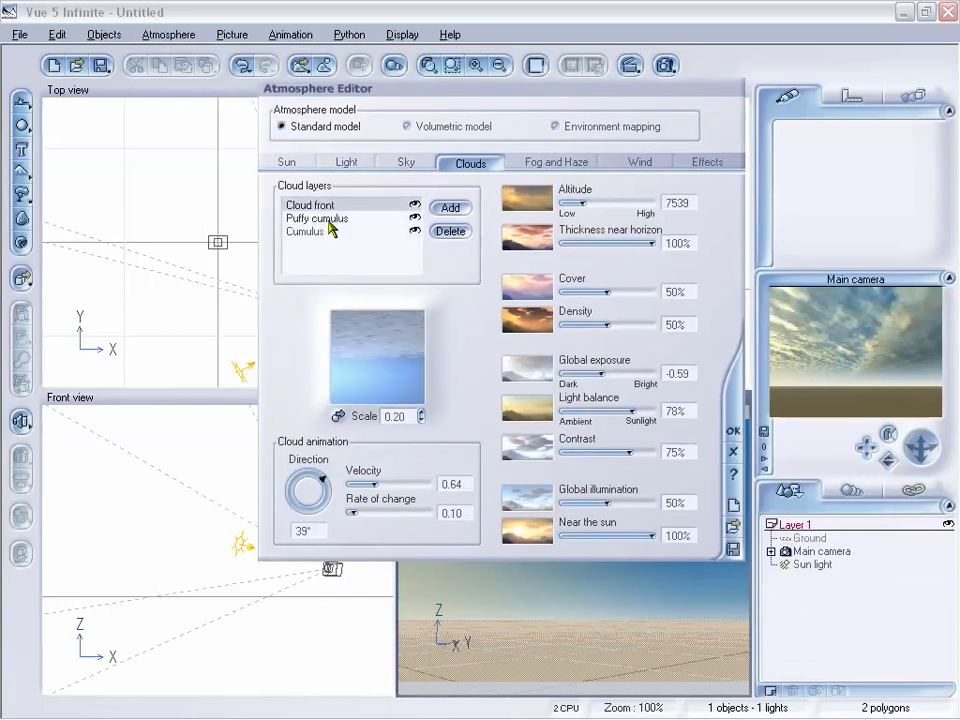
Step: Open the Puffy cumulus layer's color production function in the Function Editor
left_click(333, 219)
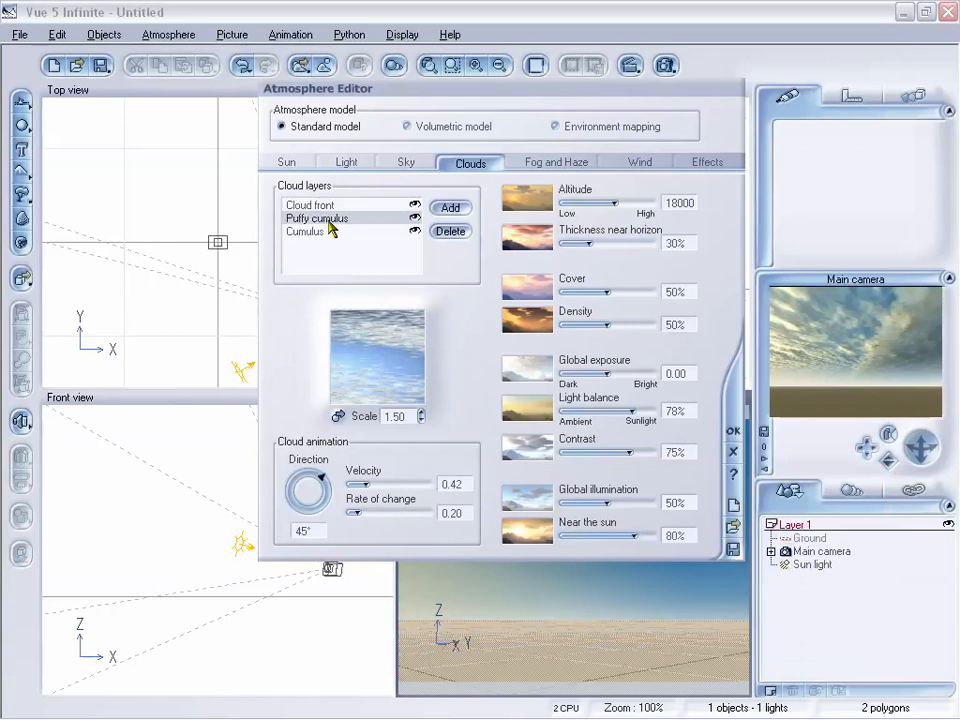
double_click(388, 353)
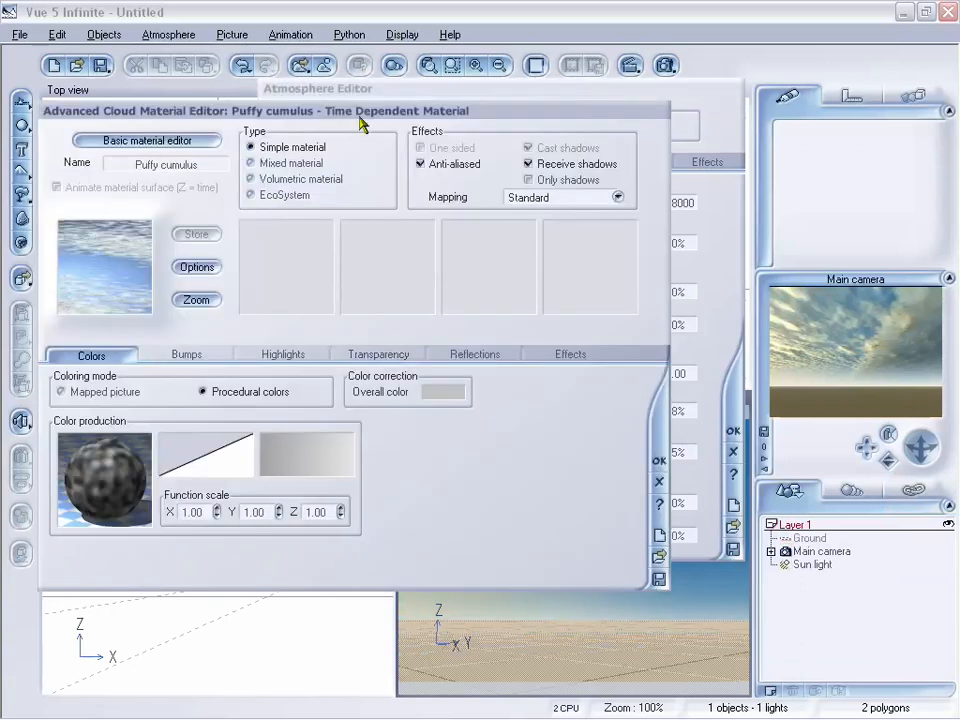
left_click_drag(358, 118, 454, 108)
right_click(222, 478)
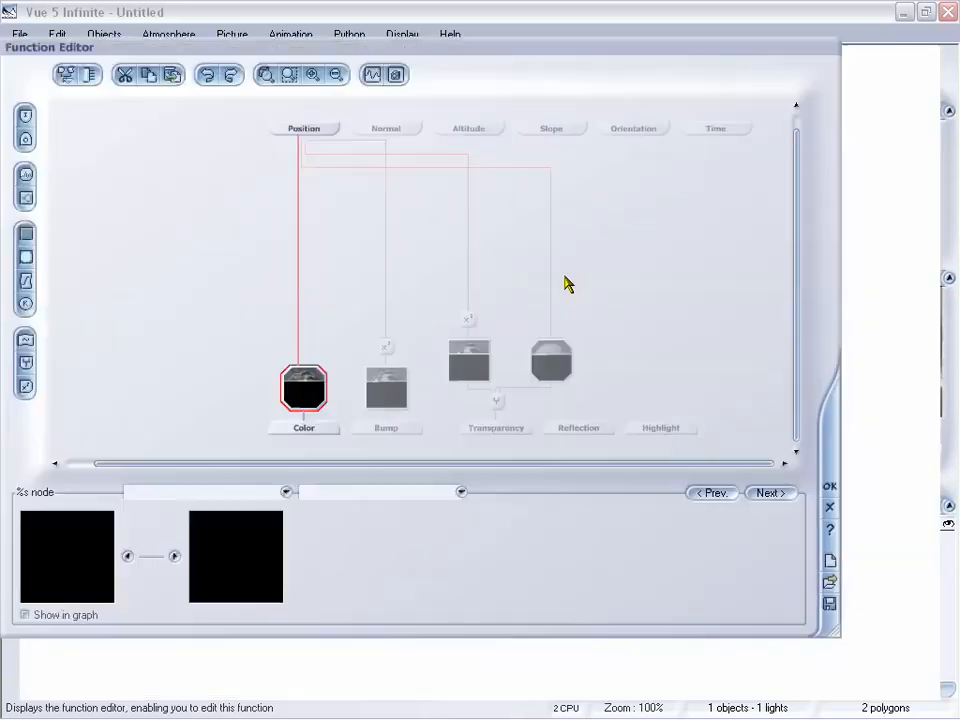
Step: Rearrange the Puffy cumulus function graph by moving the Color, Bump, Transparency and Reflection nodes upward
left_click_drag(530, 64, 521, 74)
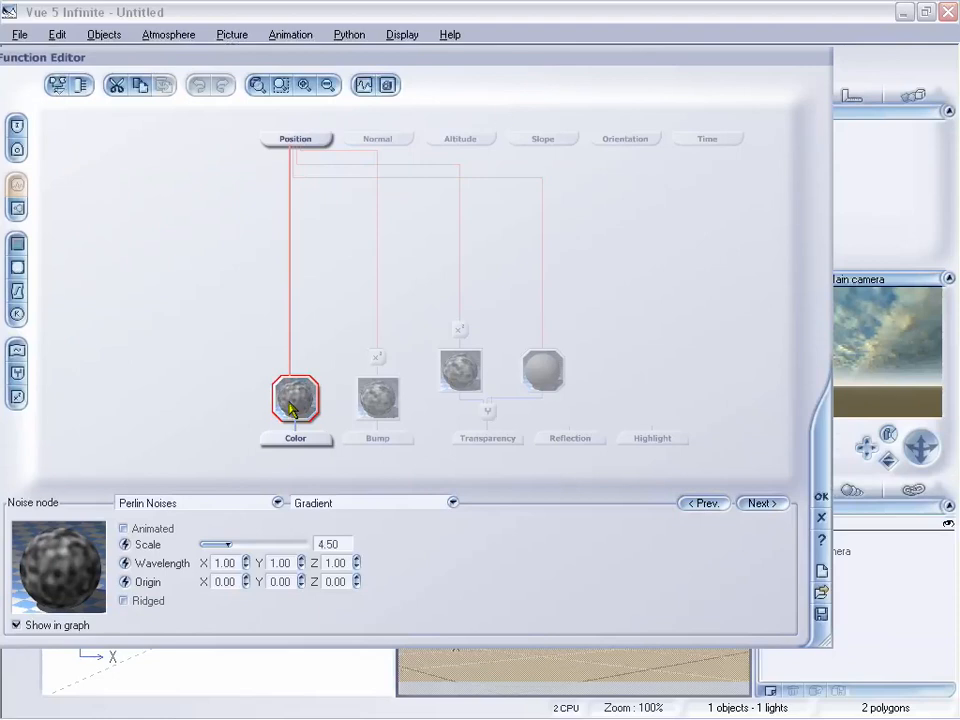
left_click_drag(295, 403, 294, 345)
left_click_drag(377, 395, 380, 350)
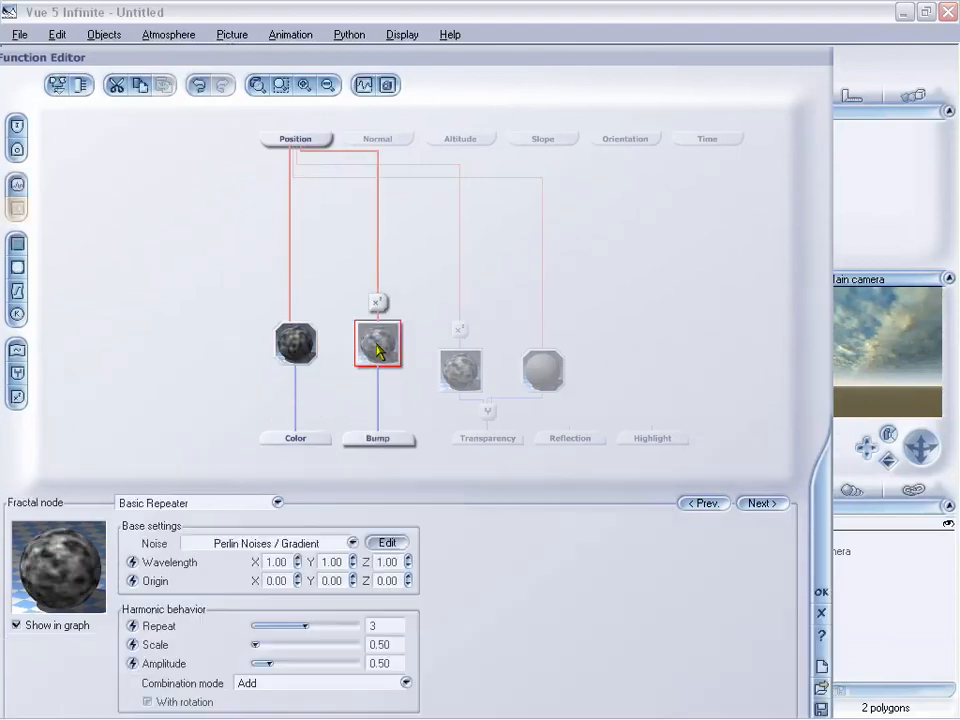
left_click_drag(453, 375, 454, 340)
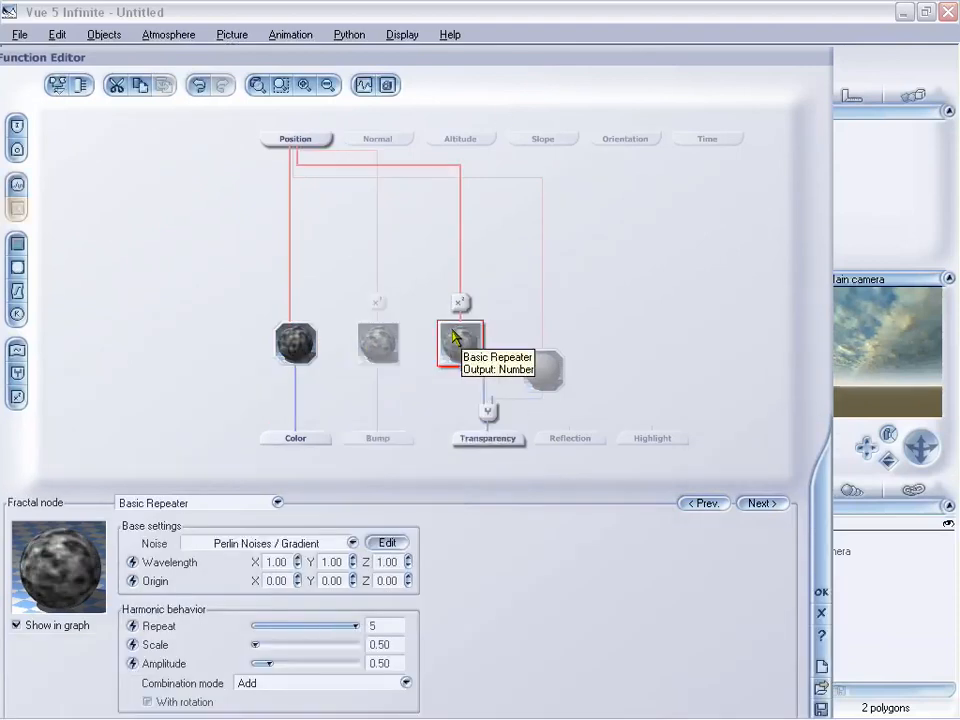
left_click(546, 364)
left_click_drag(551, 345, 552, 338)
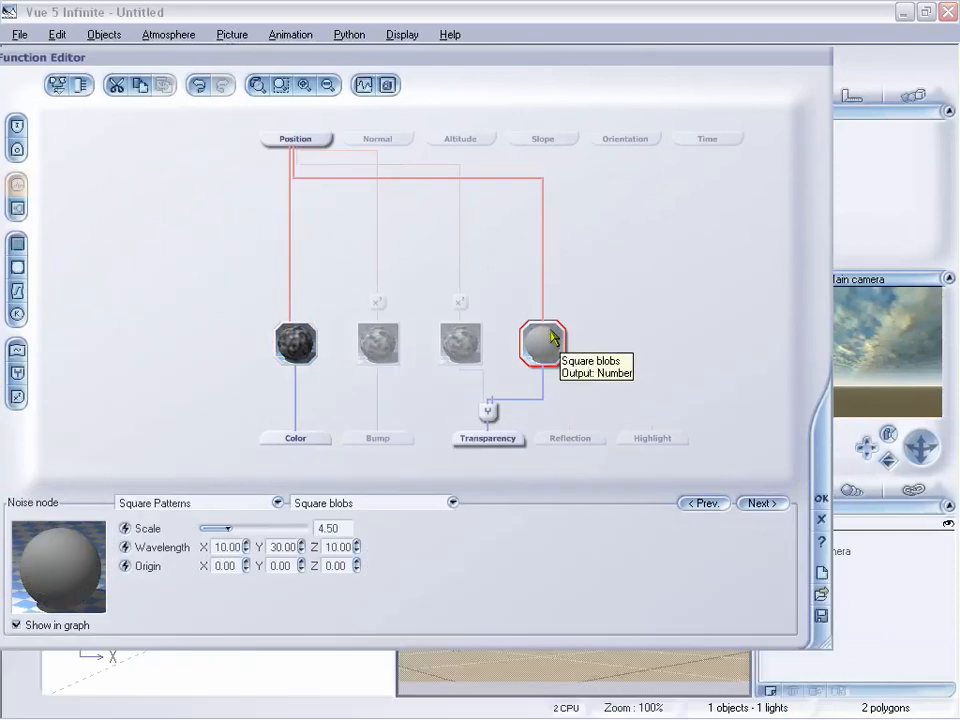
Step: Inspect the transformation, combiner and bump nodes, then close the Function Editor and the cloud material editor
left_click(461, 304)
left_click(379, 303)
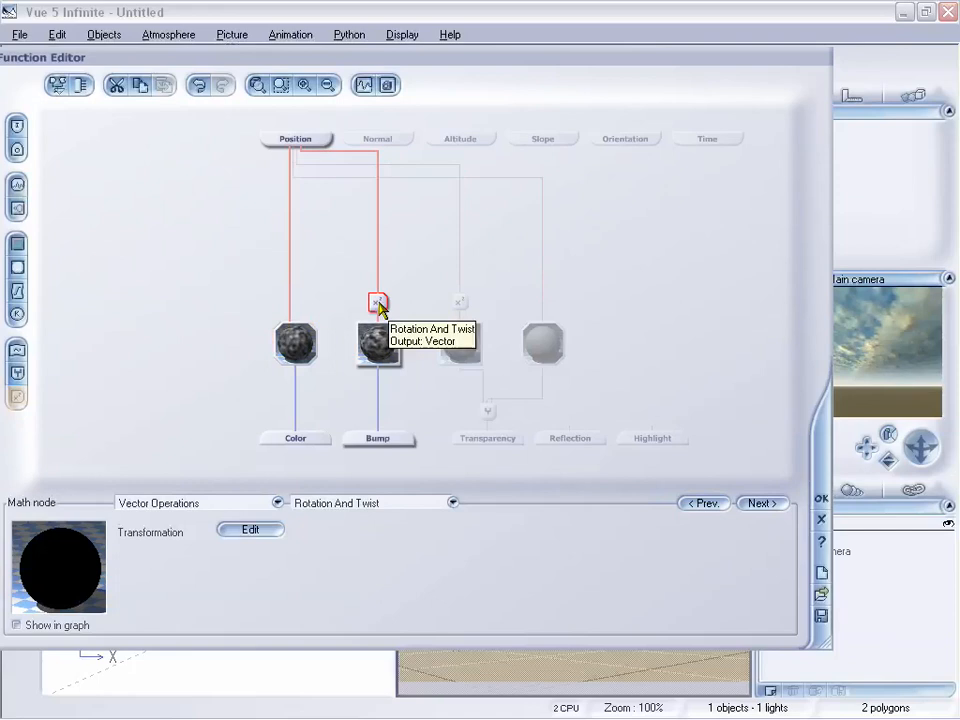
left_click(488, 412)
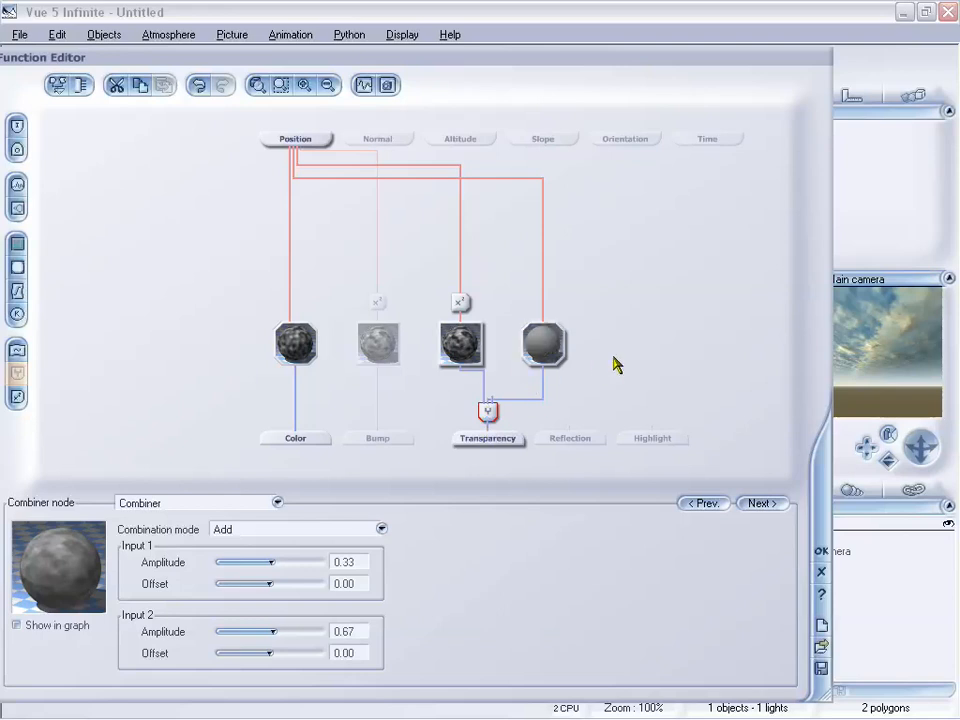
left_click_drag(513, 57, 505, 36)
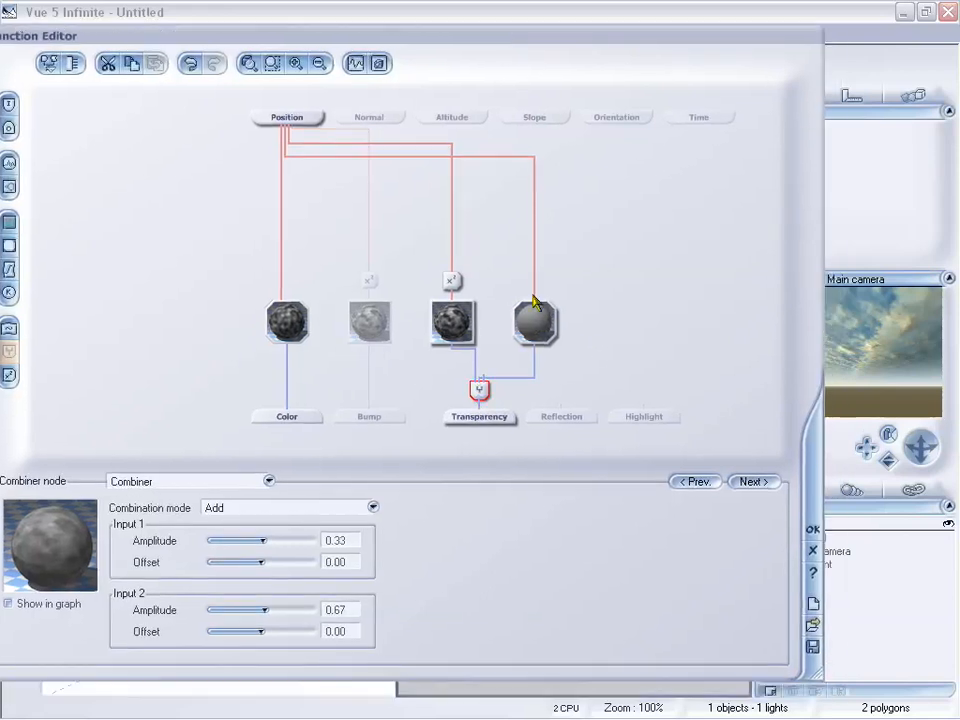
left_click(376, 324)
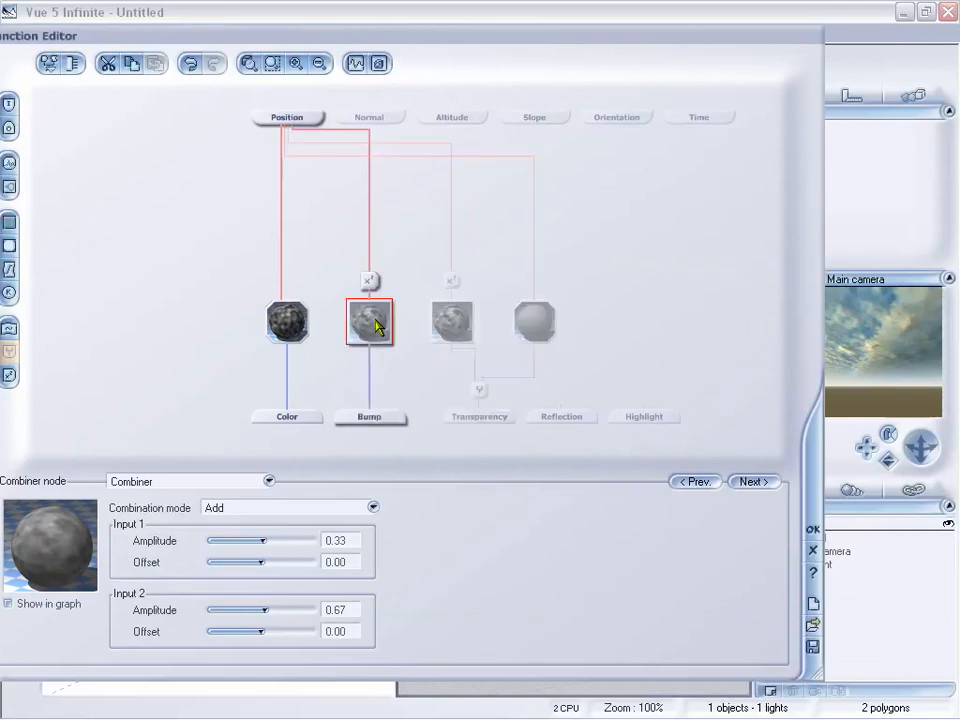
left_click(813, 572)
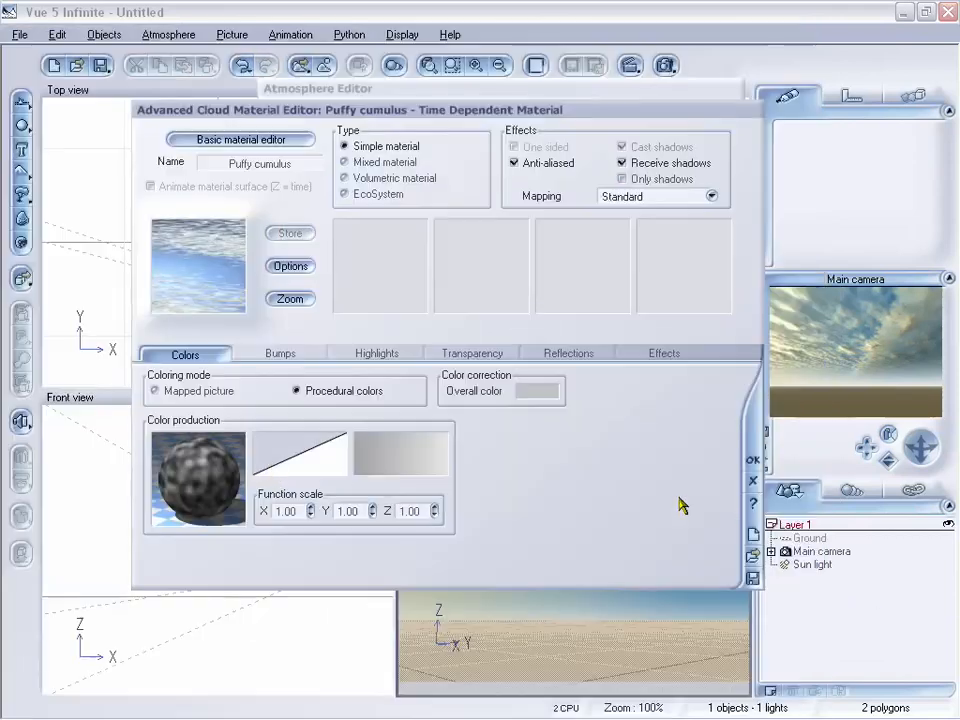
left_click(752, 460)
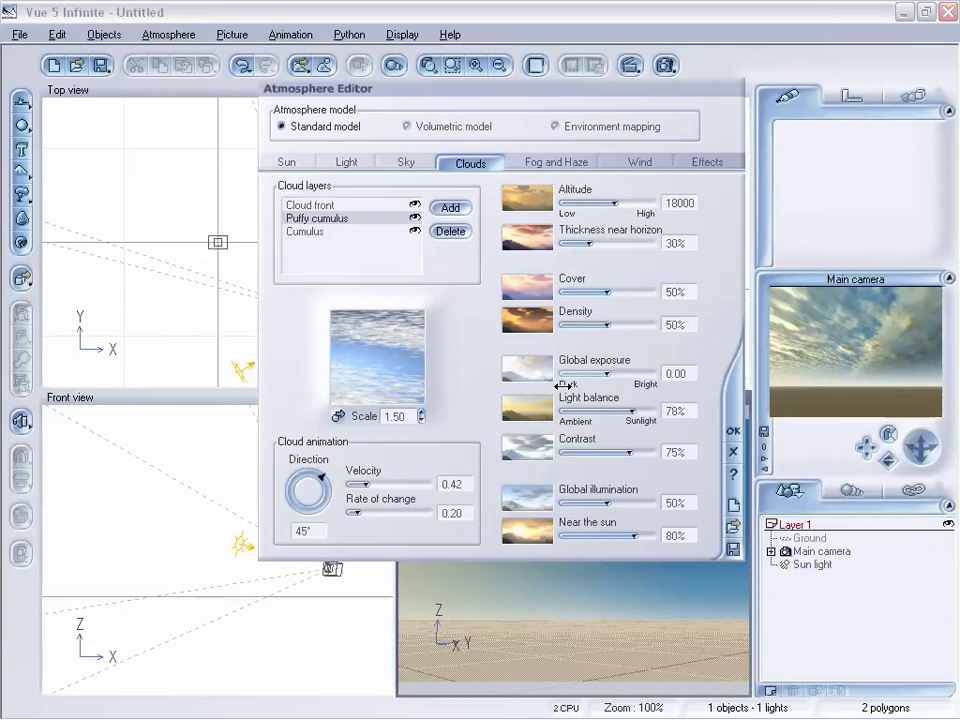
Step: Open the Cumulus layer's material and edit its color production function in the Function Editor
left_click(336, 233)
right_click(390, 344)
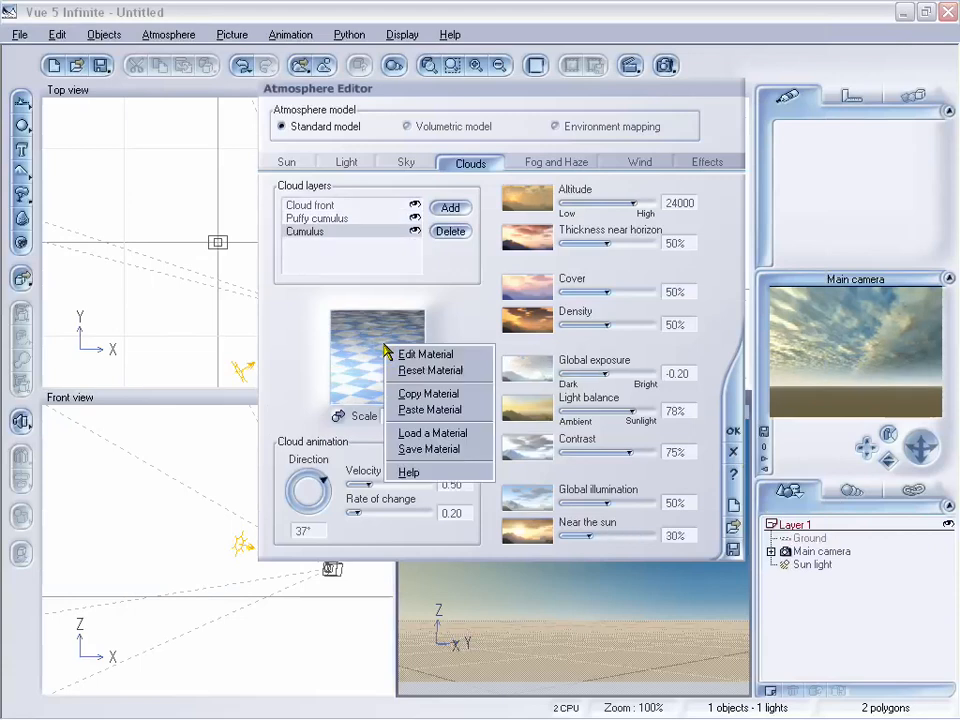
left_click(403, 354)
left_click_drag(551, 95, 460, 156)
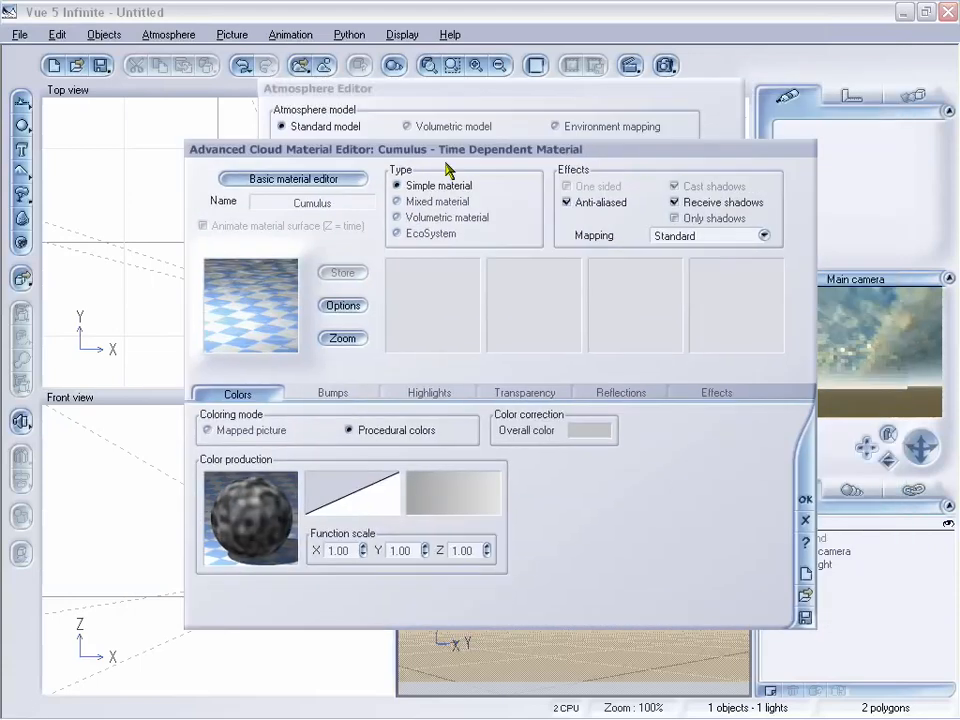
right_click(242, 512)
left_click(275, 521)
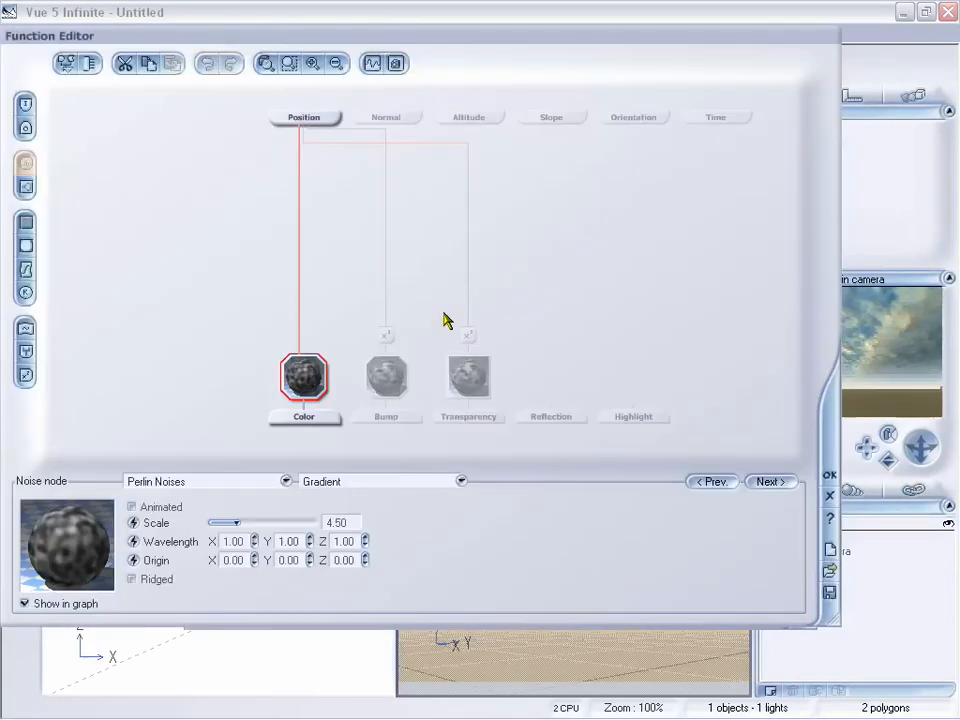
Step: Inspect the Cumulus bump and transparency nodes, then close the Function Editor and the cloud material editor
left_click(384, 376)
left_click(476, 380)
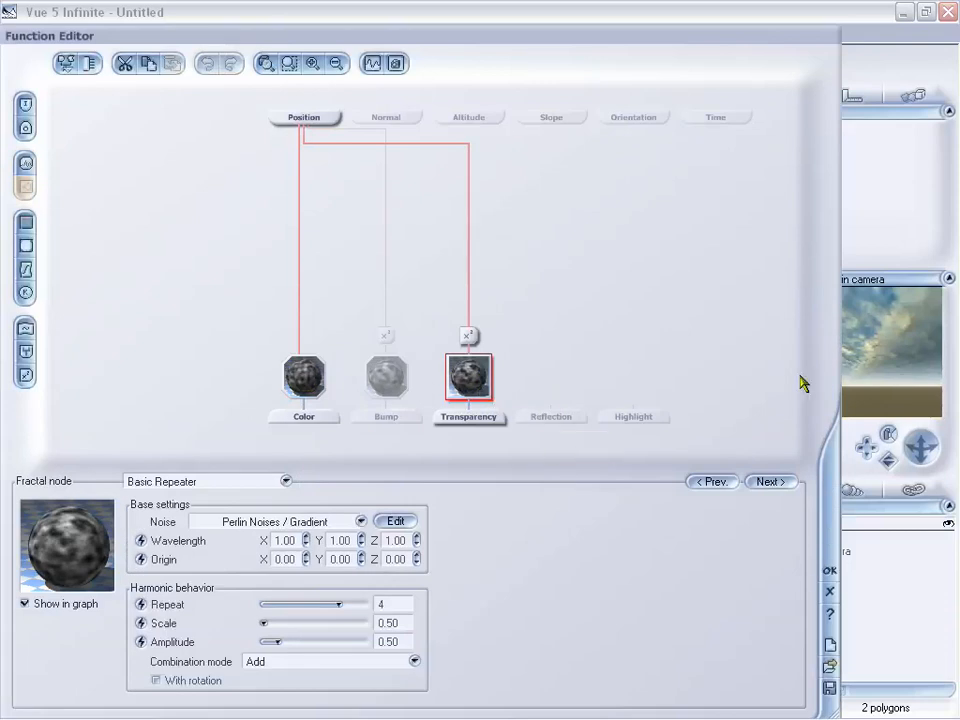
left_click(831, 596)
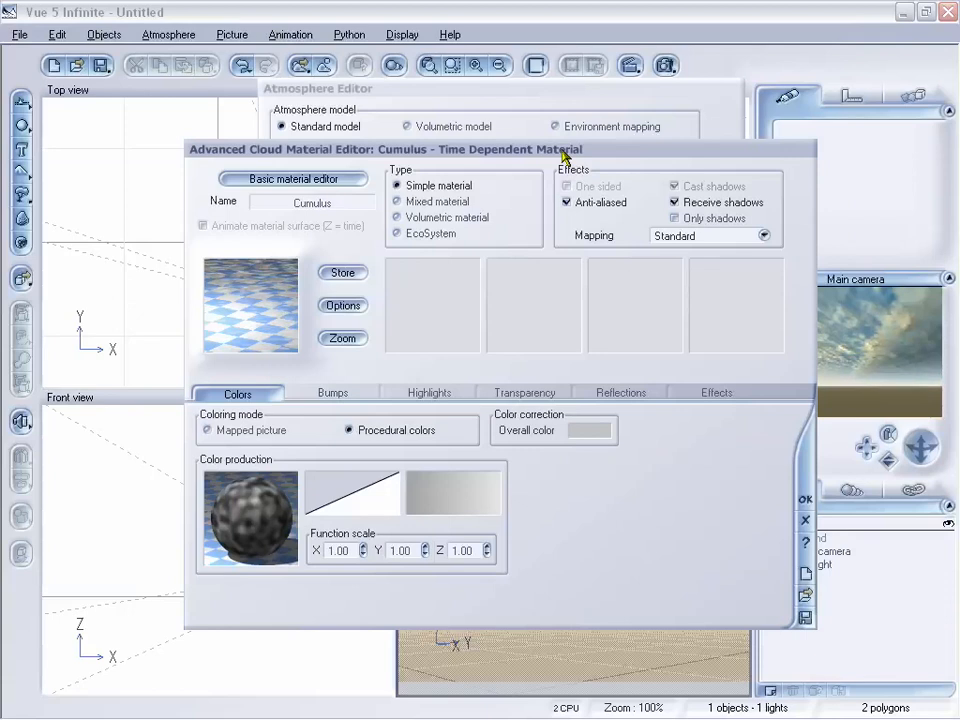
left_click_drag(563, 154, 498, 154)
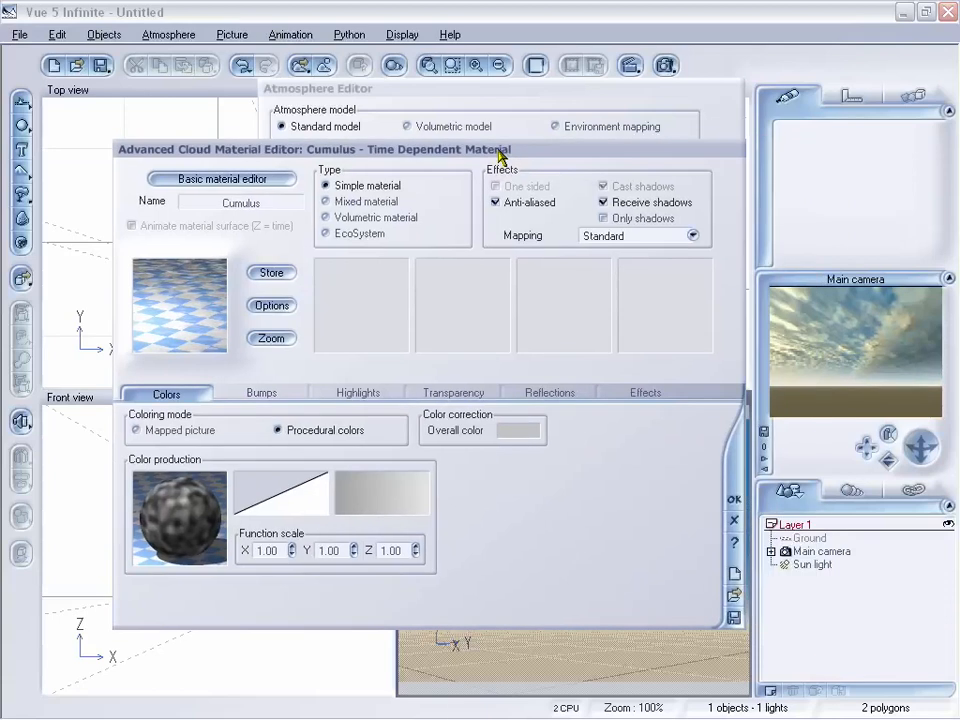
left_click(735, 520)
Step: Open the Cloud front layer's material and edit its color production function in the Function Editor
left_click(335, 207)
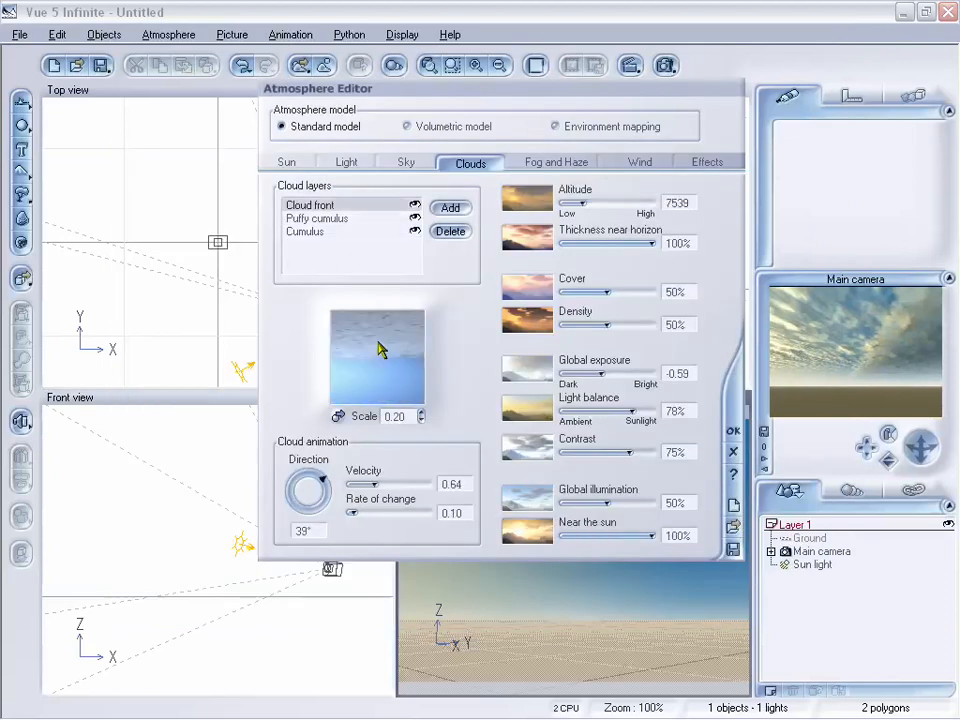
right_click(384, 345)
left_click(420, 349)
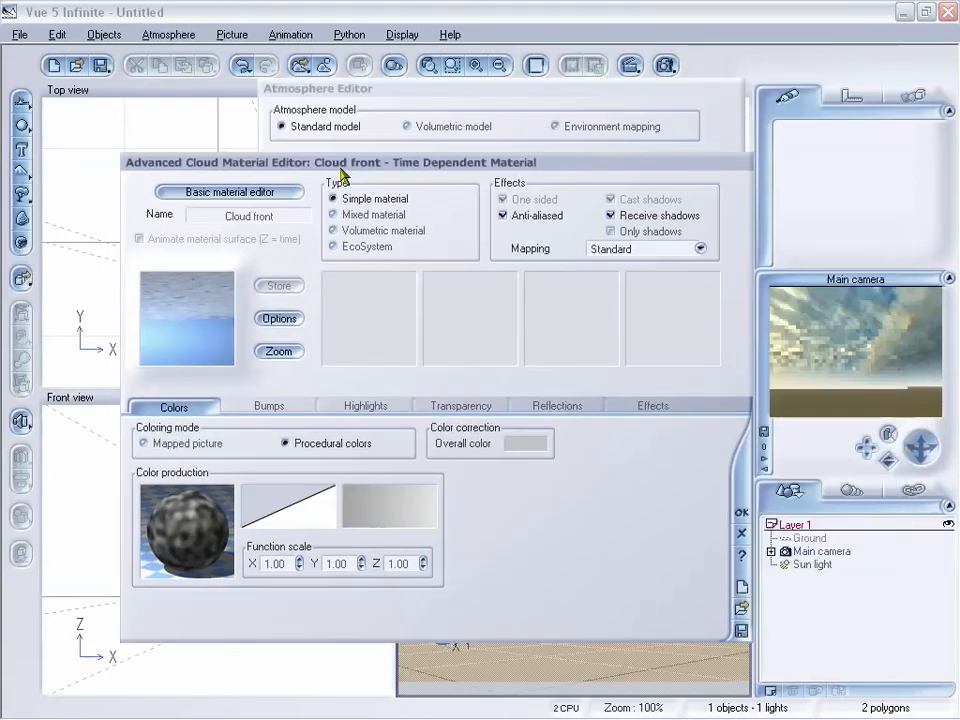
right_click(228, 505)
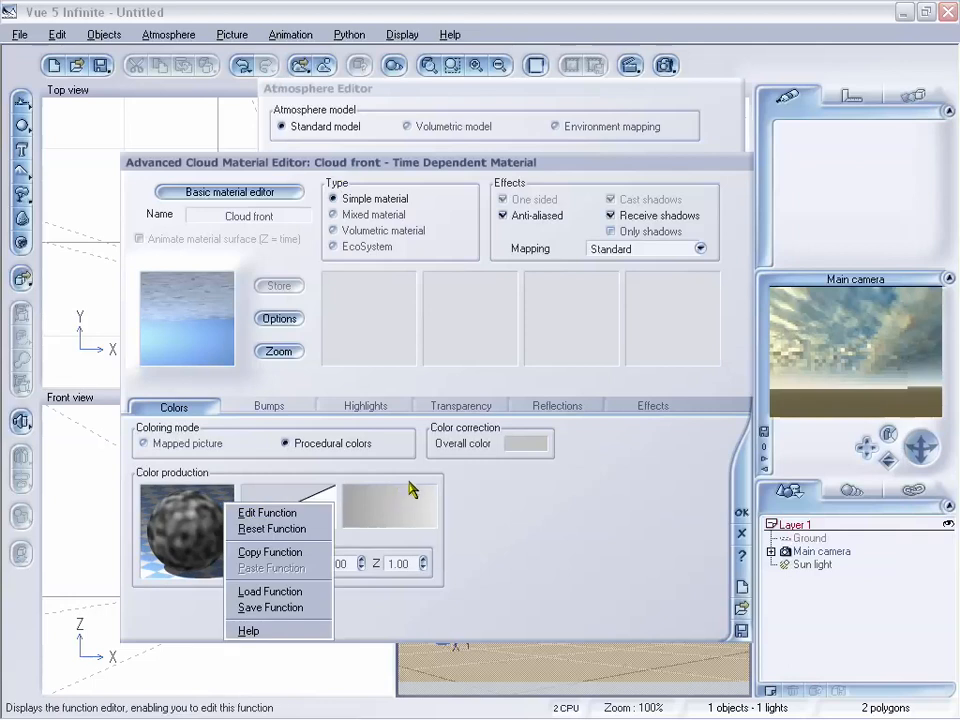
key("Return")
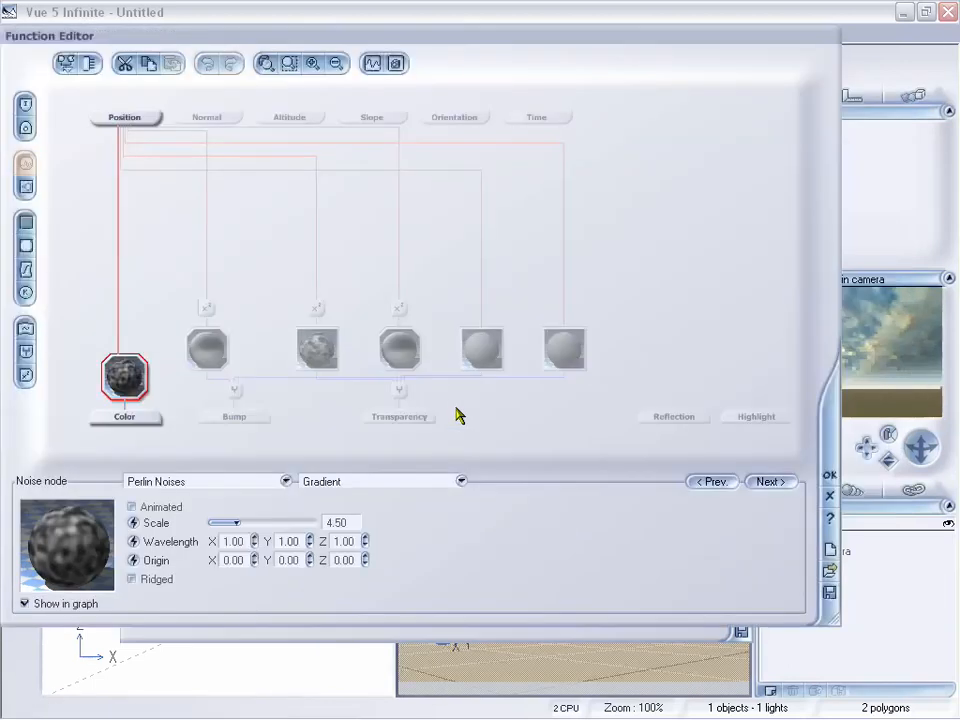
Step: Inspect the Cloud front bump, transparency and reflection nodes, then close the Function Editor and the cloud material editor
left_click_drag(462, 44, 454, 58)
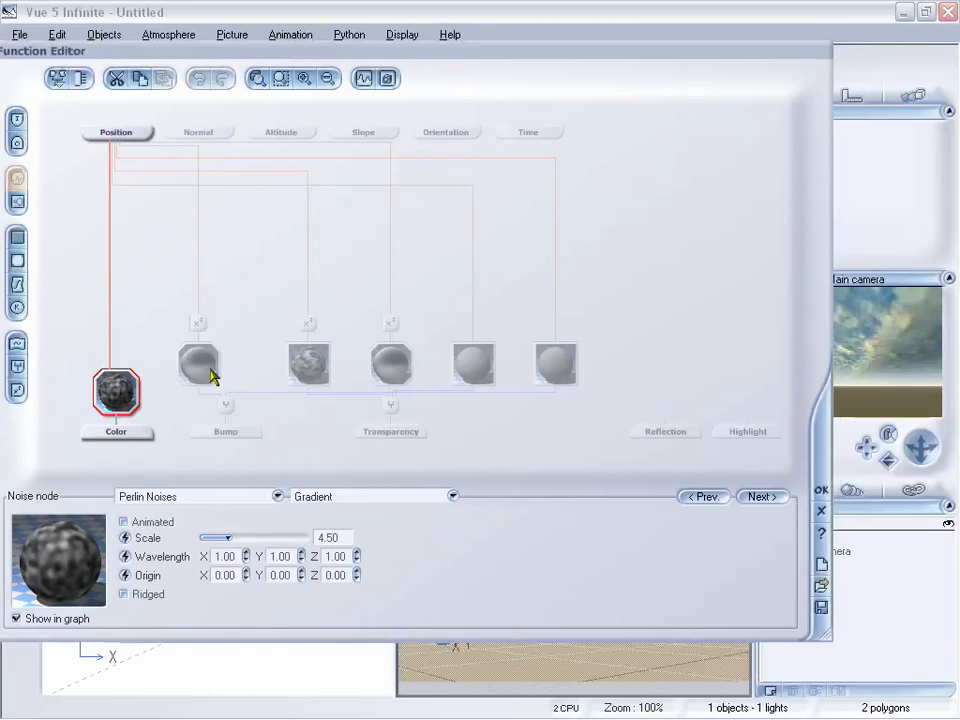
left_click(208, 368)
left_click(392, 372)
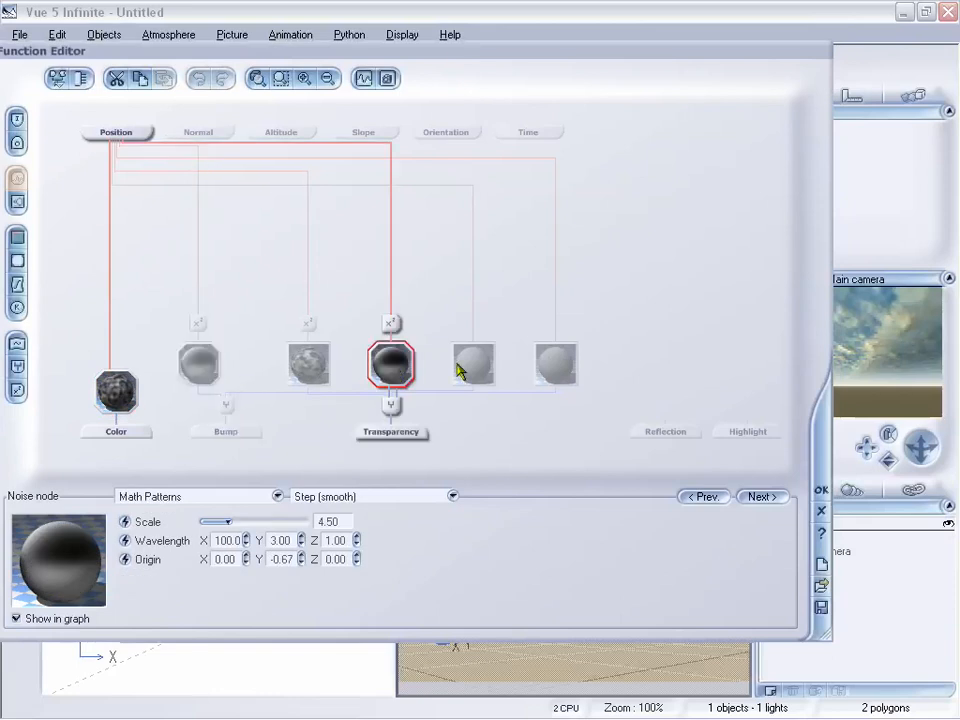
left_click(457, 371)
left_click(538, 376)
left_click(386, 367)
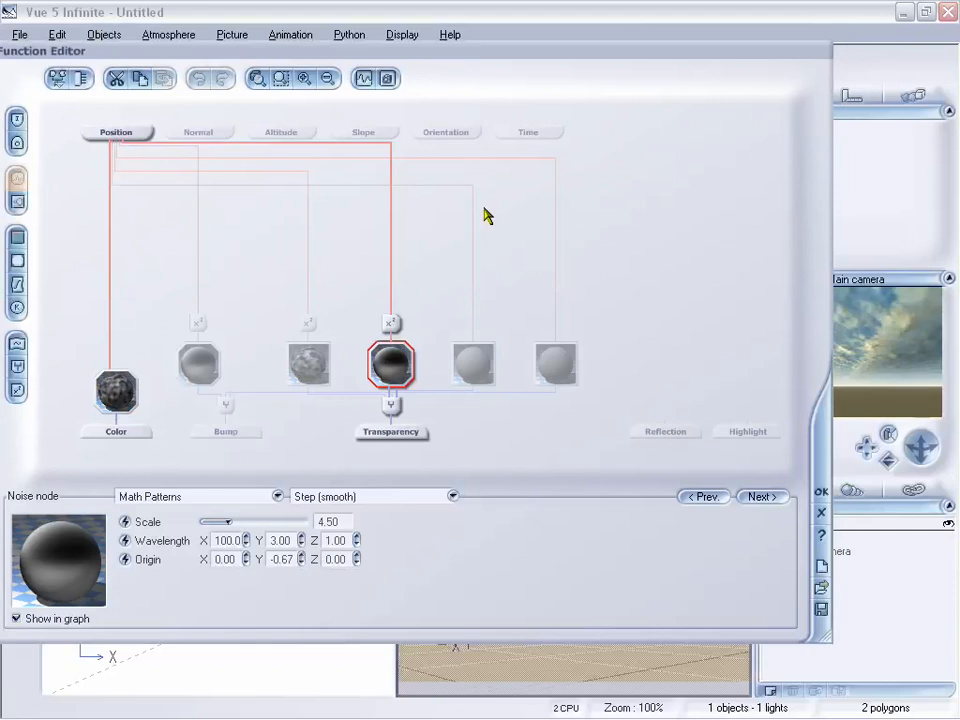
mouse_move(565, 49)
left_mouse_down()
mouse_move(558, 65)
mouse_move(573, 57)
left_mouse_up()
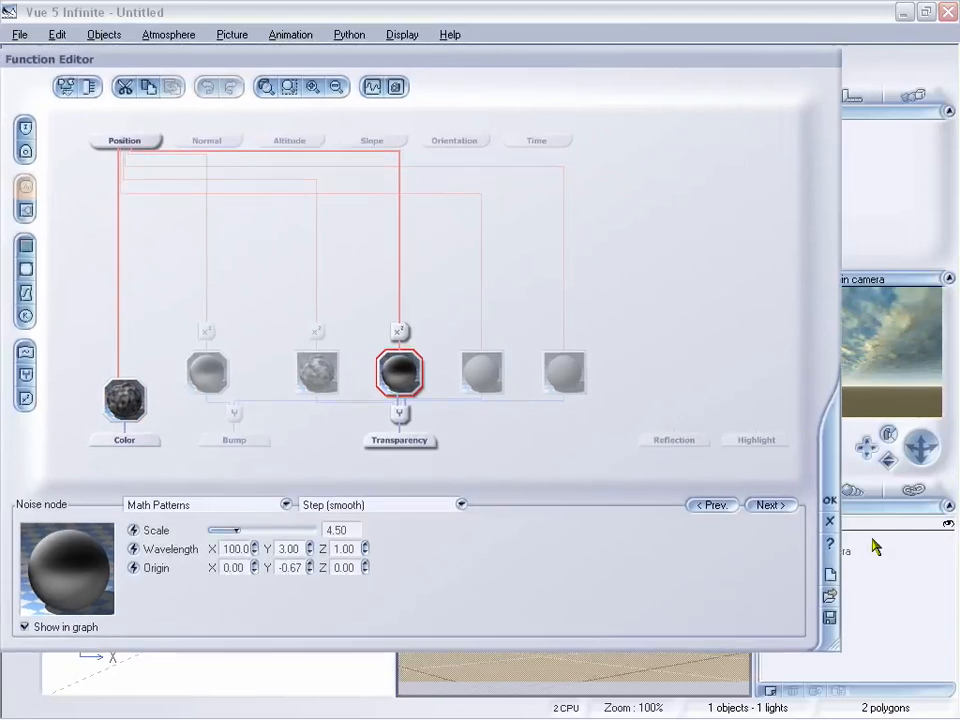
left_click(832, 521)
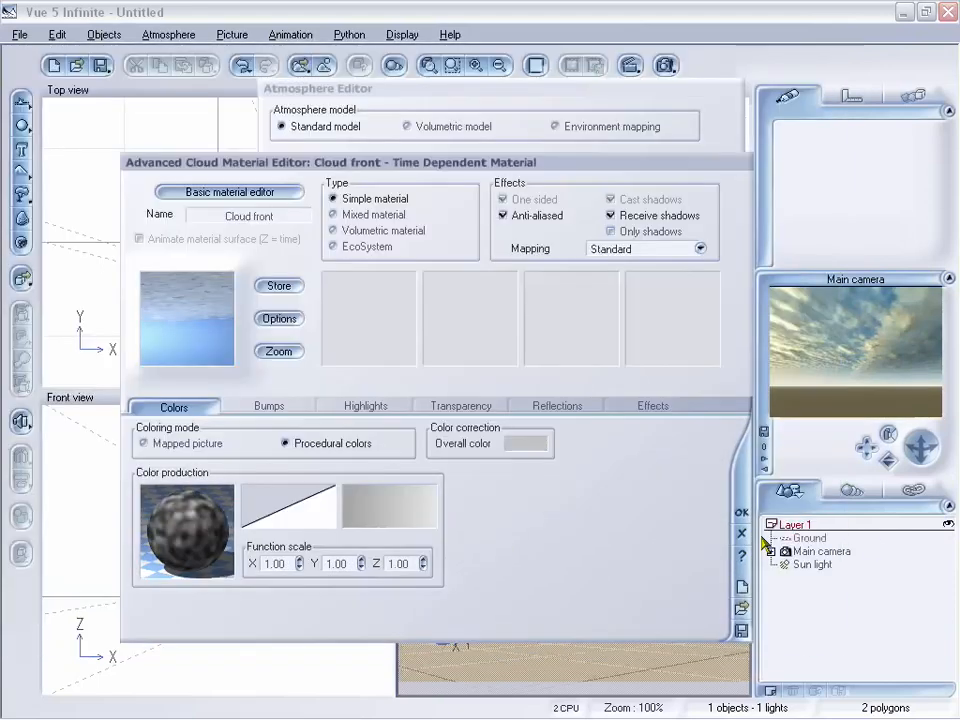
left_click(741, 533)
left_click_drag(435, 100, 396, 100)
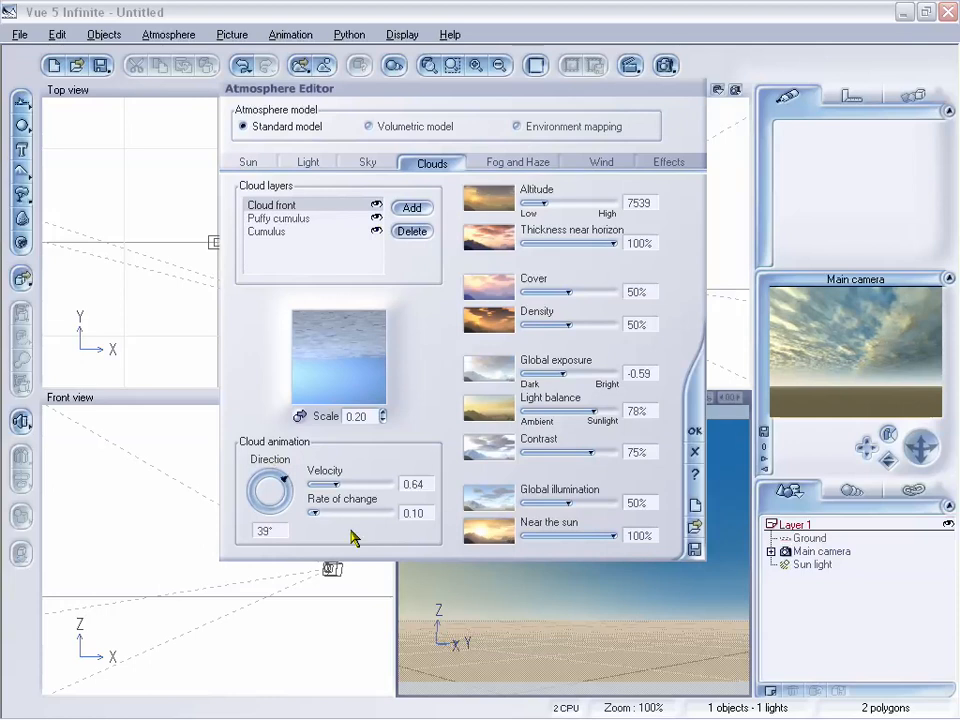
left_click_drag(424, 88, 417, 92)
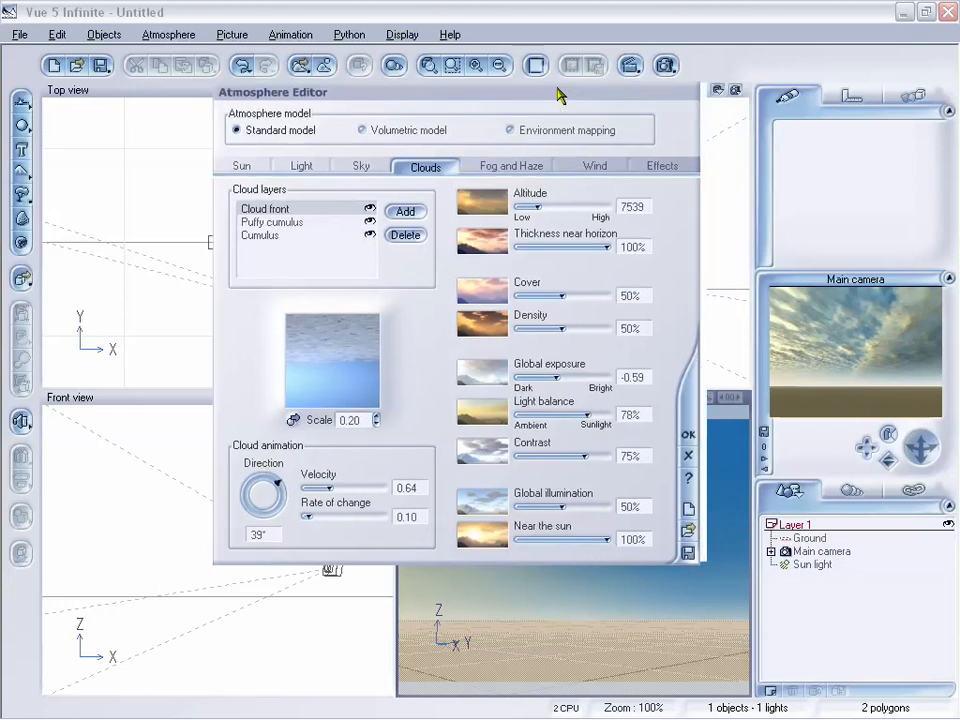
left_click_drag(558, 93, 515, 102)
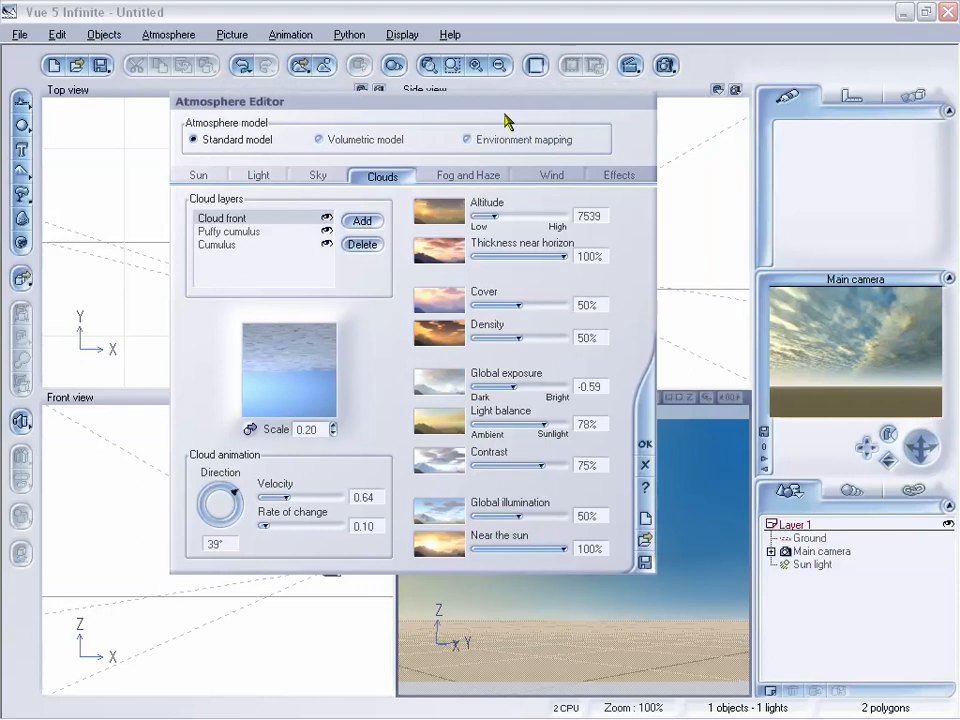
left_click_drag(511, 102, 496, 105)
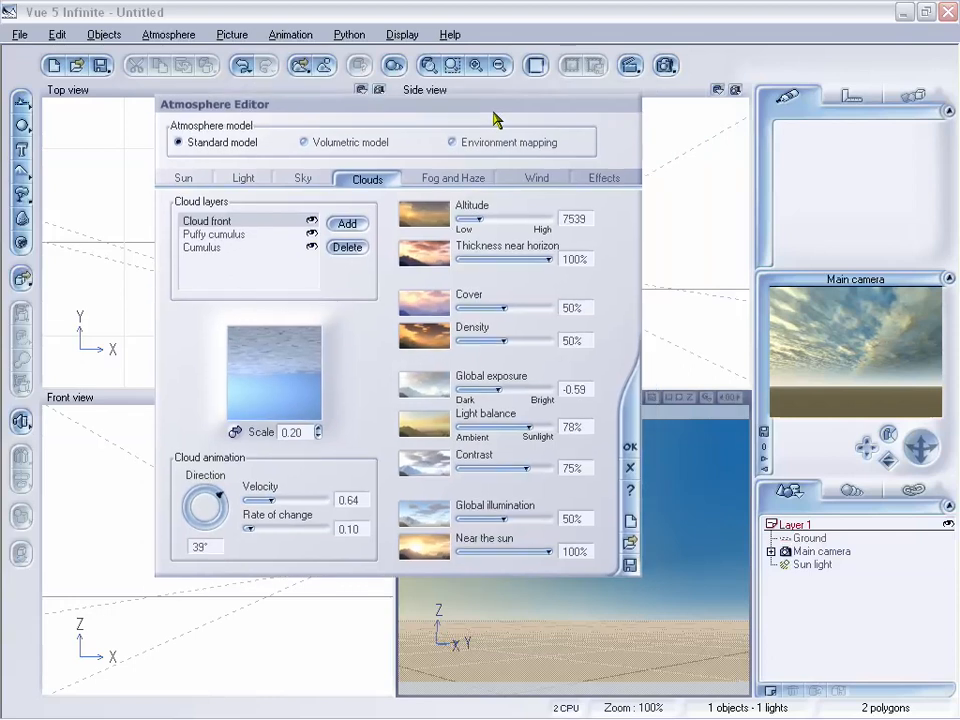